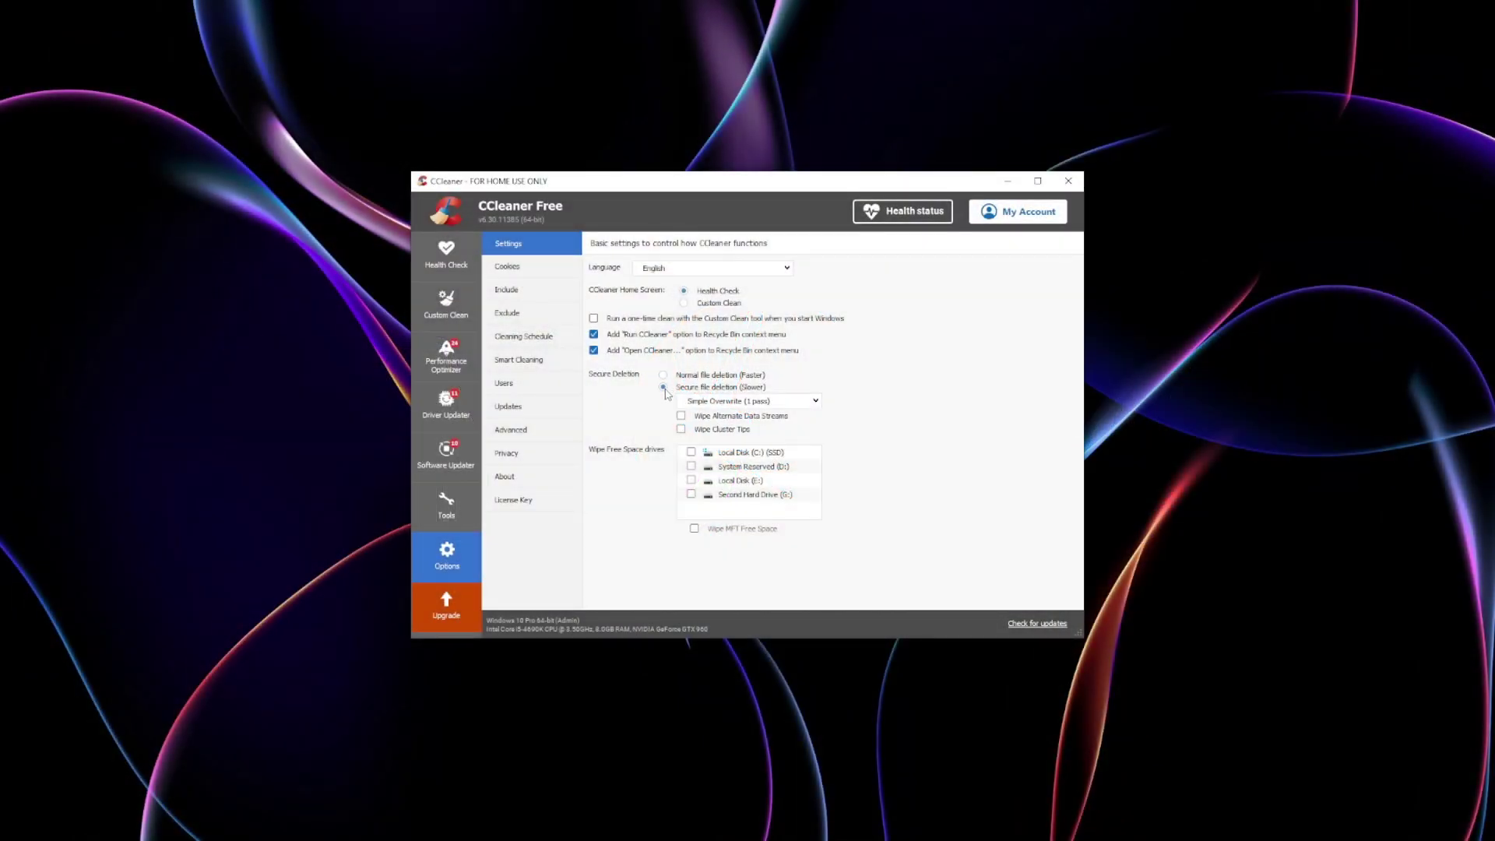
- Review CCleaner's secure overwrite methods, keeping Simple Overwrite (1 pass) for secure file deletion
{"action": "left_click", "coordinate": [815, 404]}
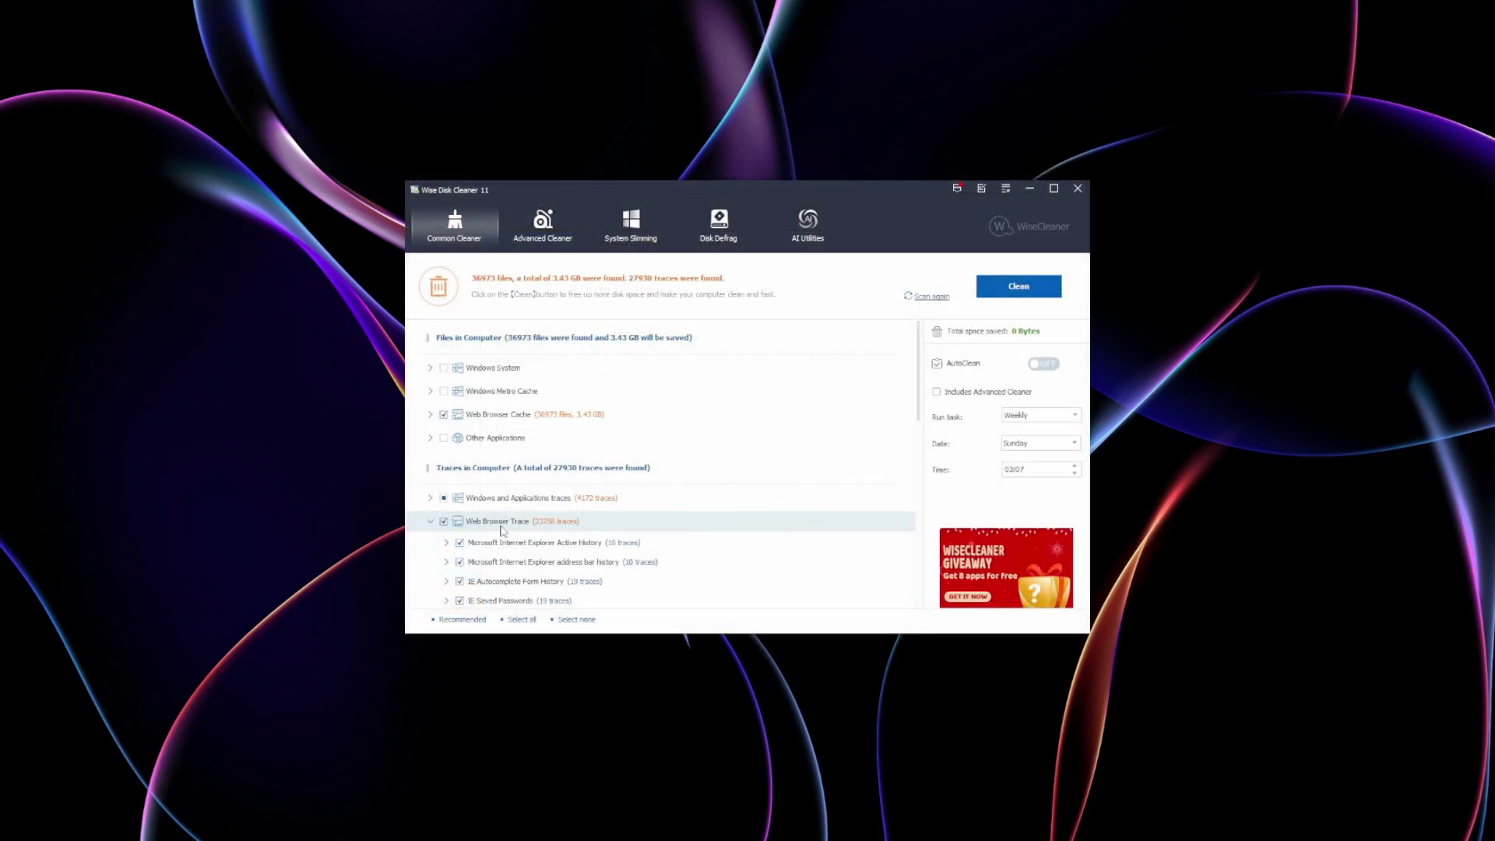
{"action": "scroll", "coordinate": [501, 530], "scroll_direction": "down", "scroll_amount": 10}
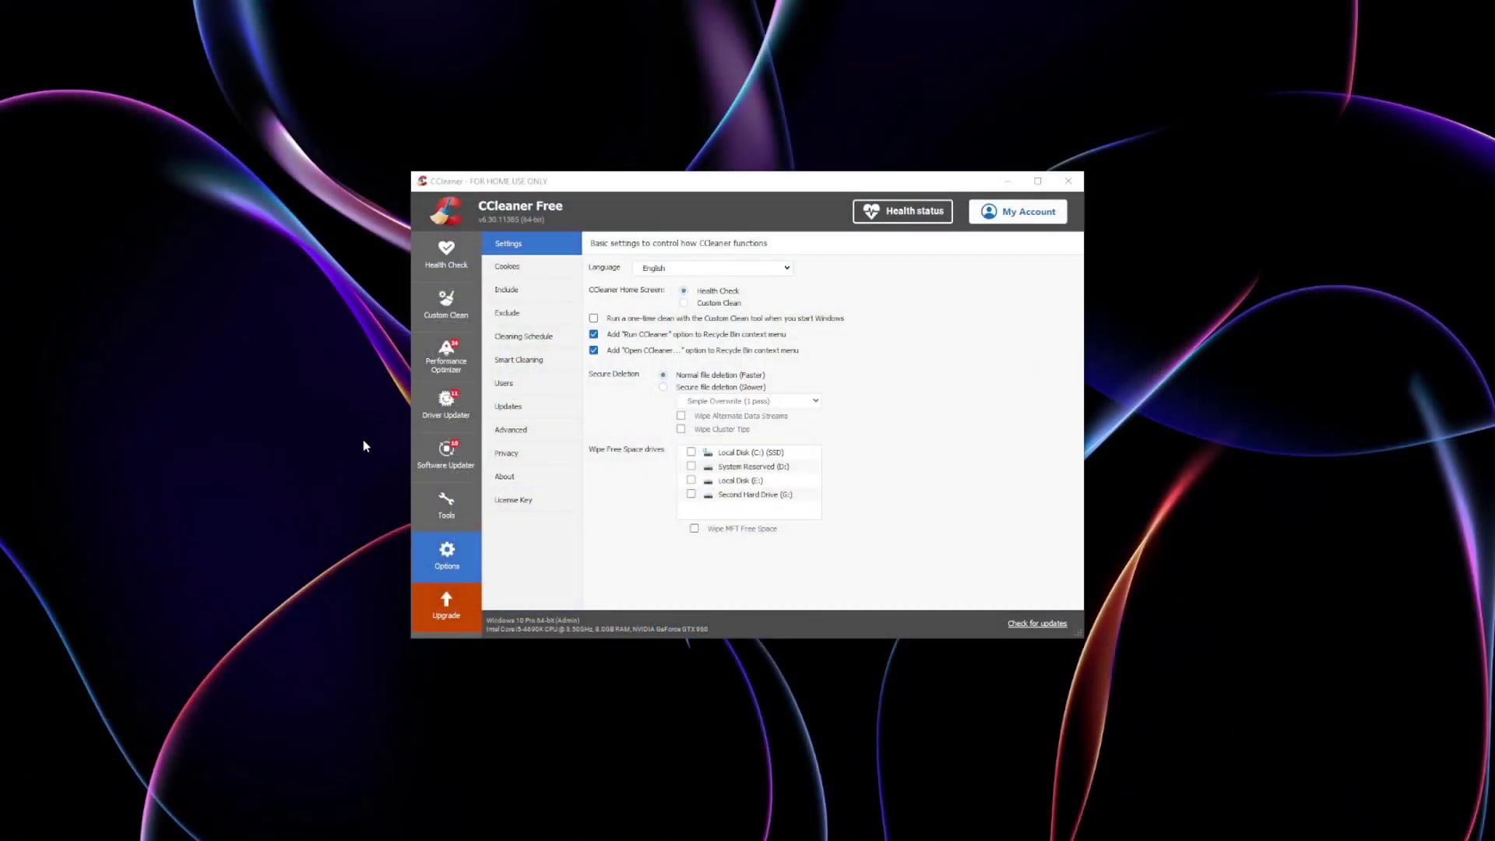
- Change the secure deletion overwrite method to Very Complex Overwrite (35 passes)
{"action": "left_click", "coordinate": [663, 388]}
{"action": "left_click", "coordinate": [814, 402]}
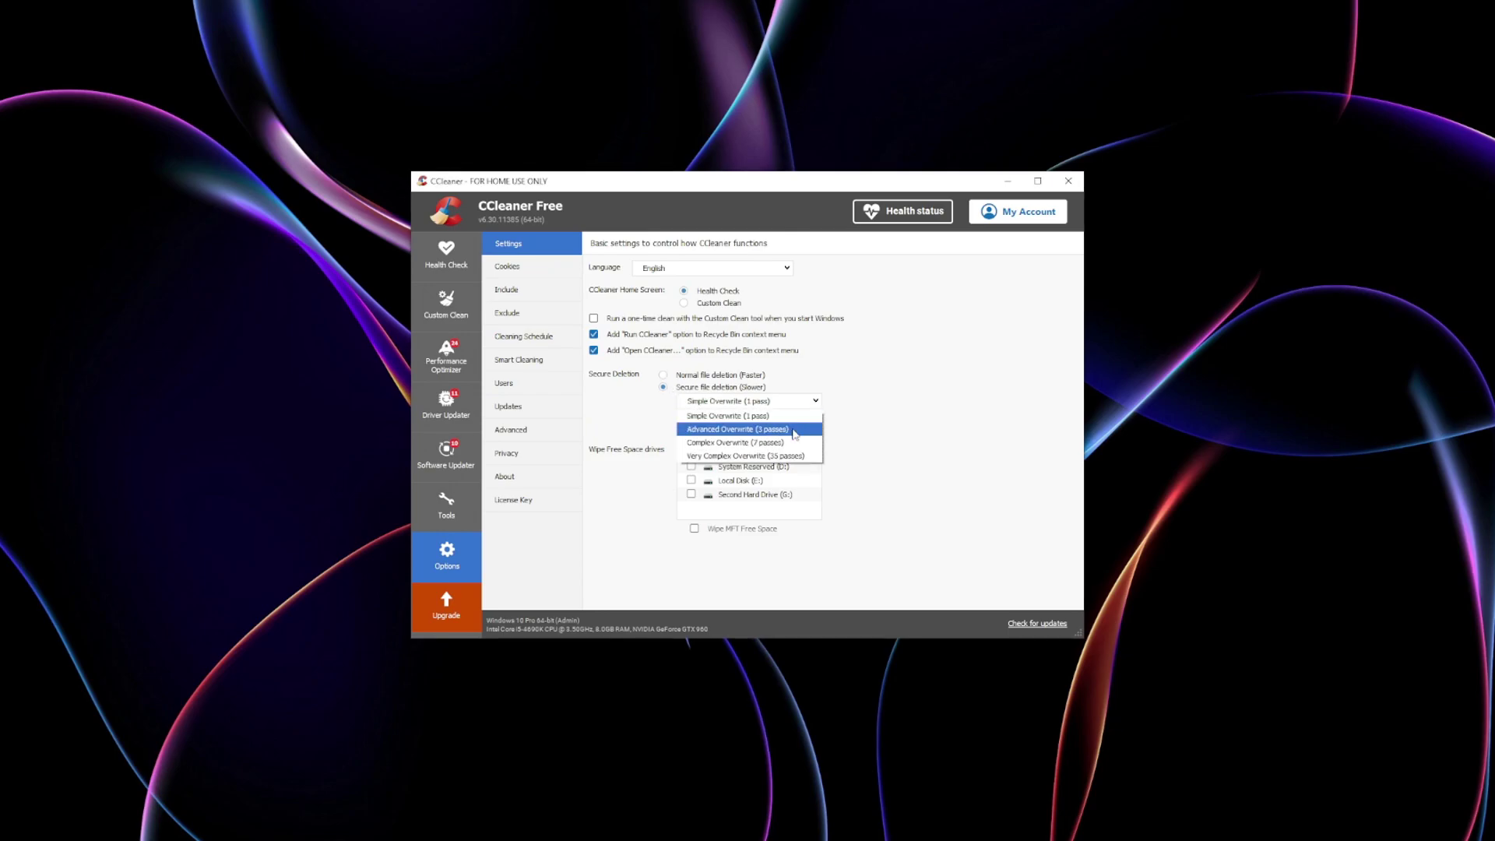
{"action": "left_click", "coordinate": [816, 457]}
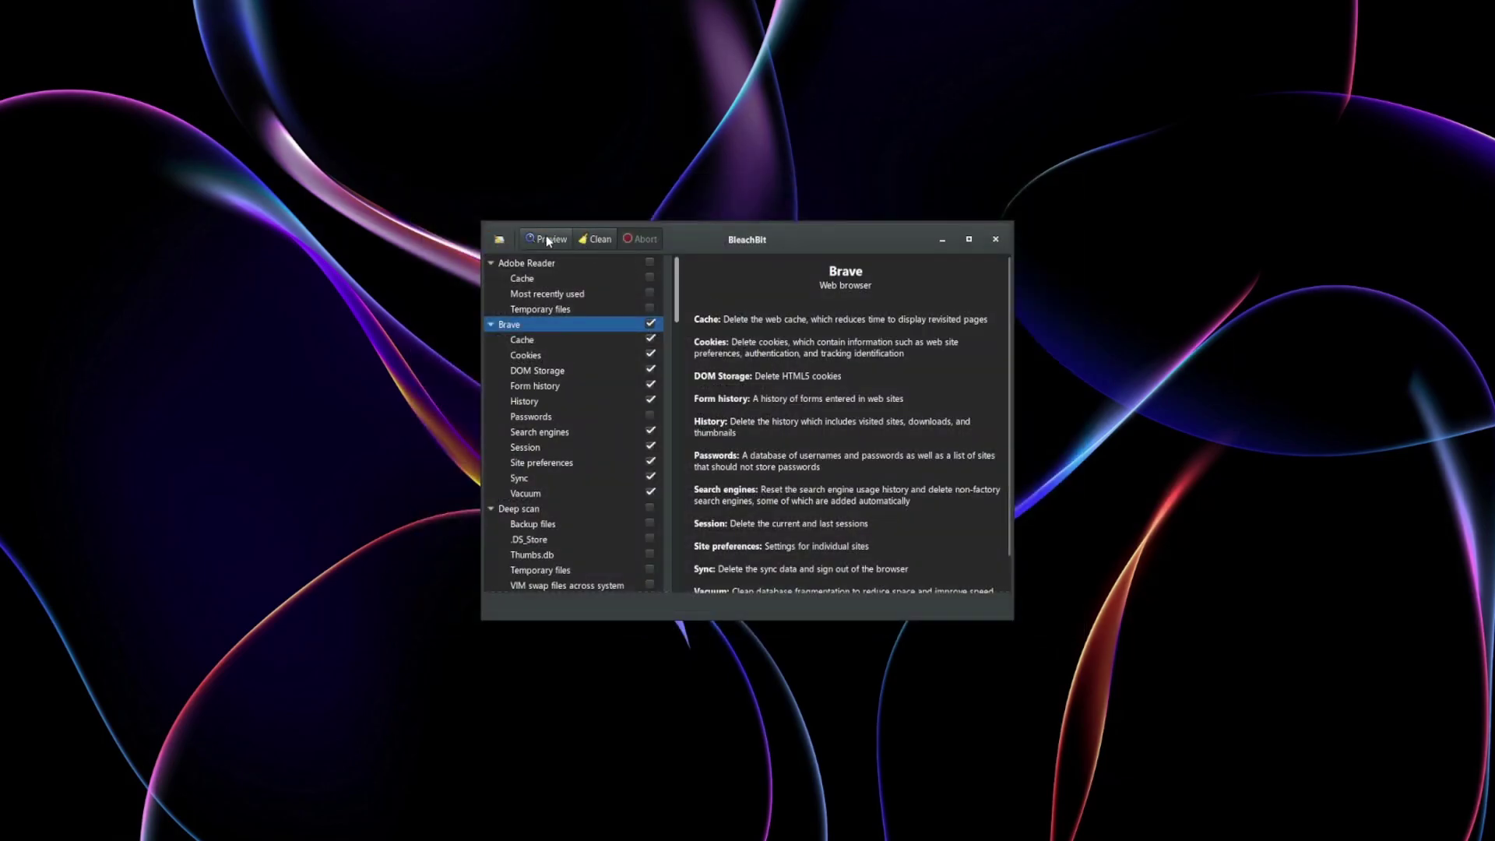
{"action": "left_click", "coordinate": [547, 239]}
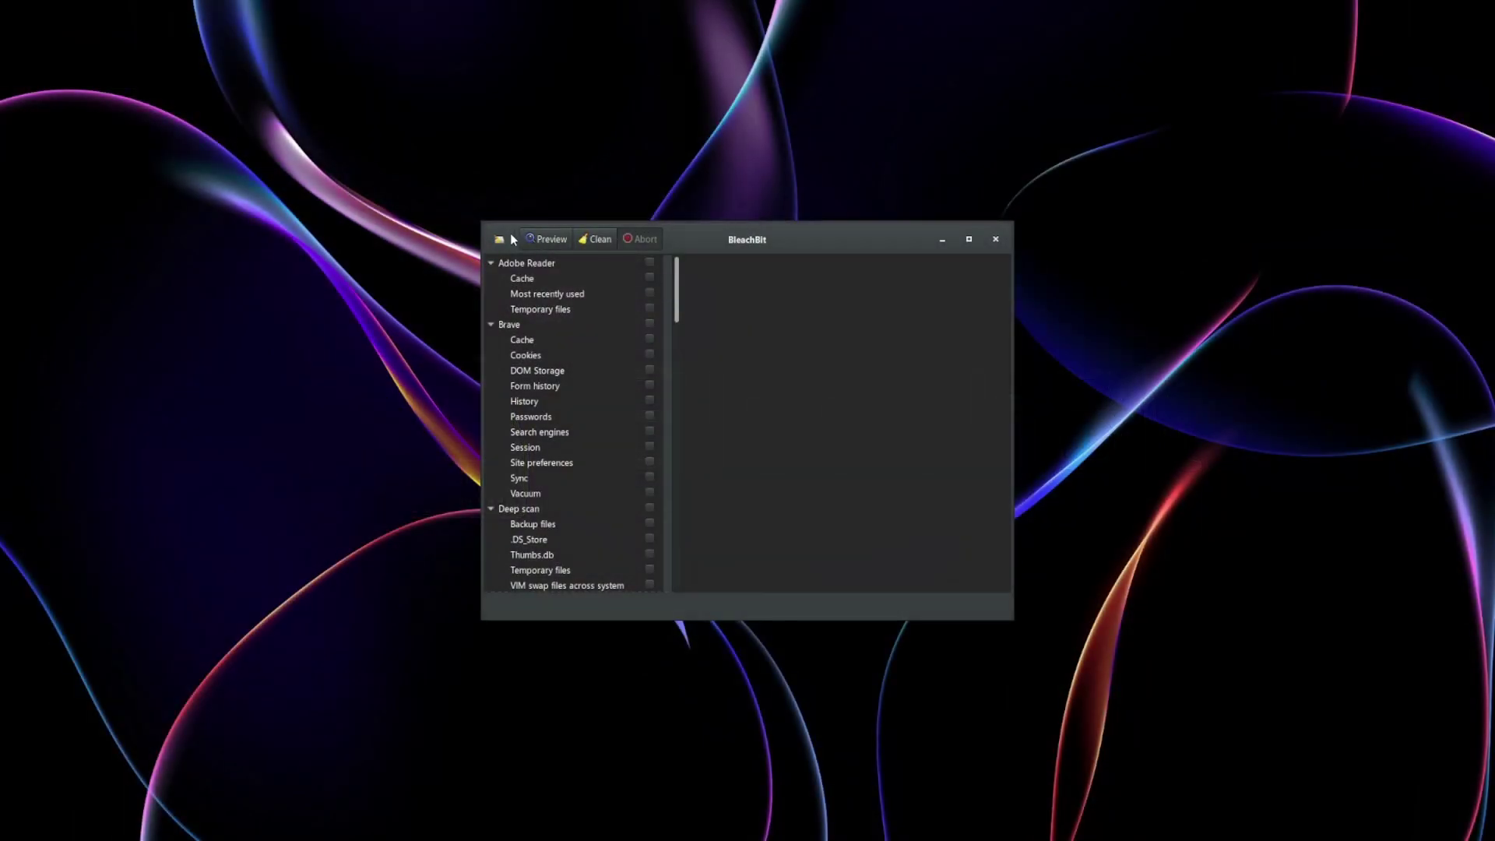
- Look through BleachBit's Custom, Drives and Whitelist preferences, then tick every Brave cleaning option
{"action": "left_click", "coordinate": [504, 238]}
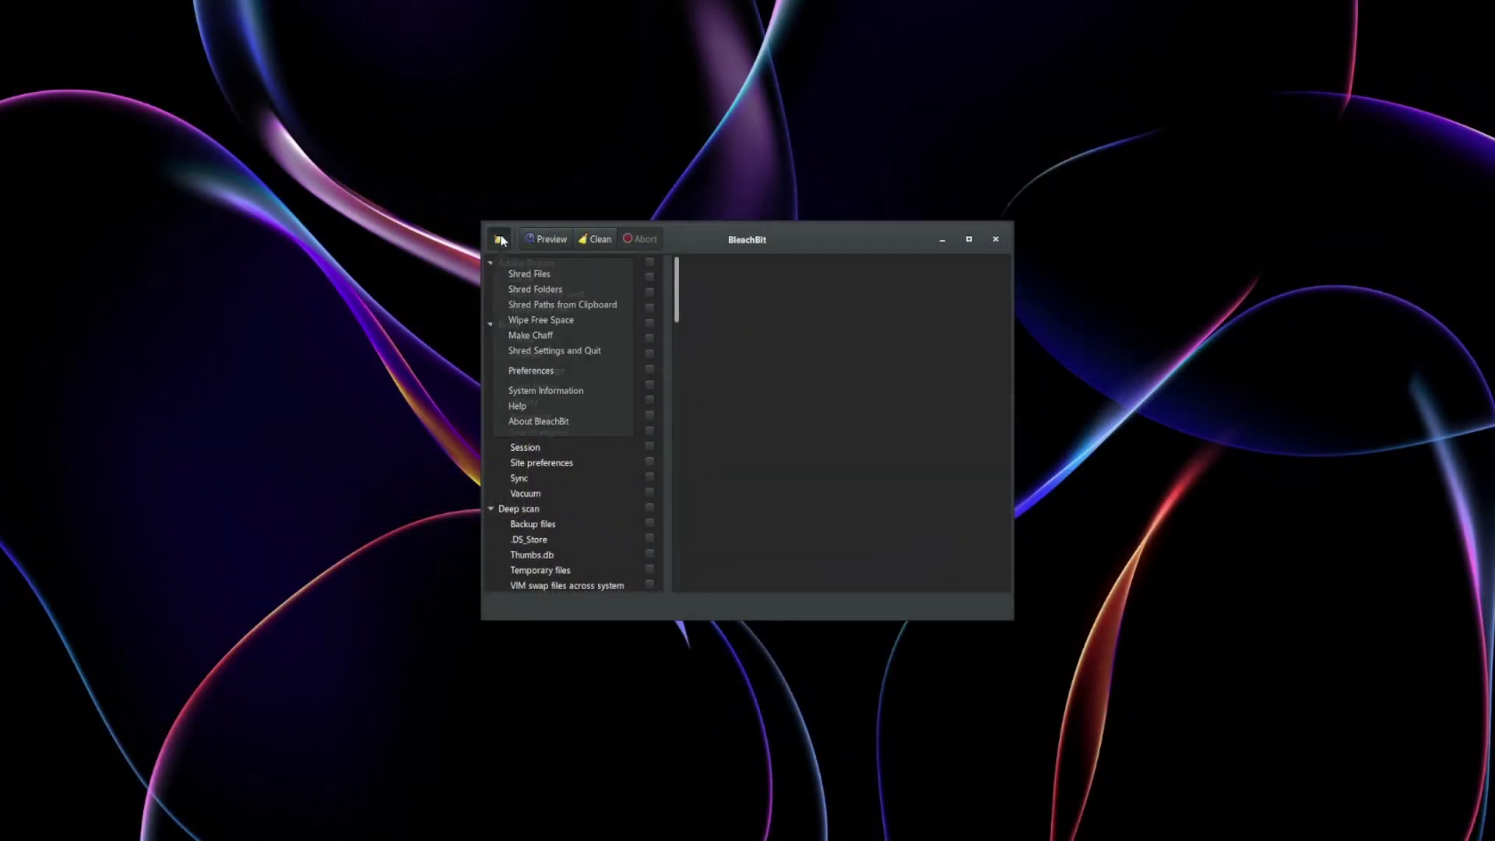
{"action": "left_click", "coordinate": [538, 372]}
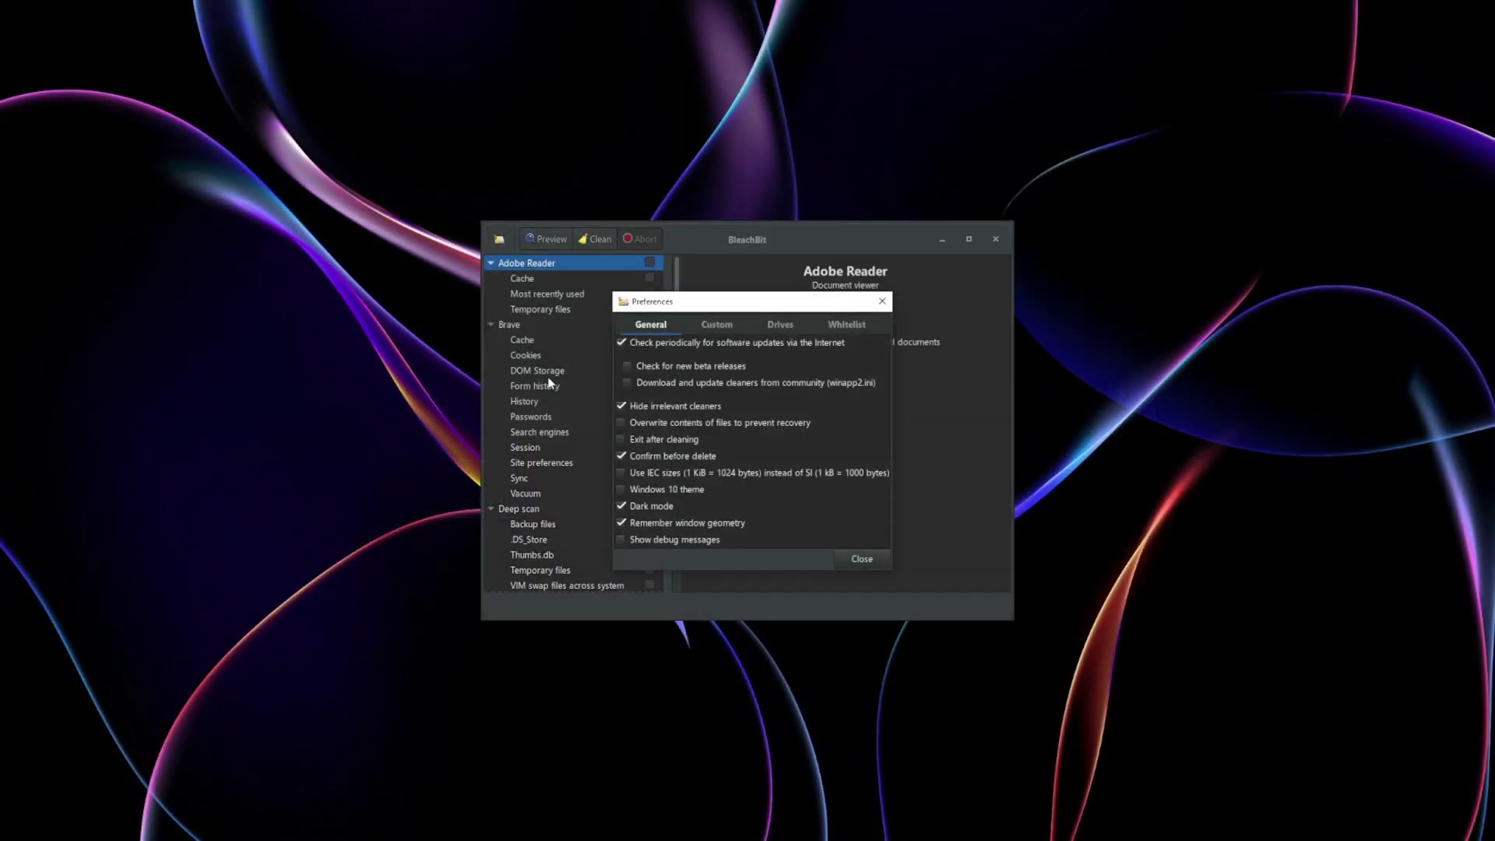
{"action": "left_click", "coordinate": [731, 327]}
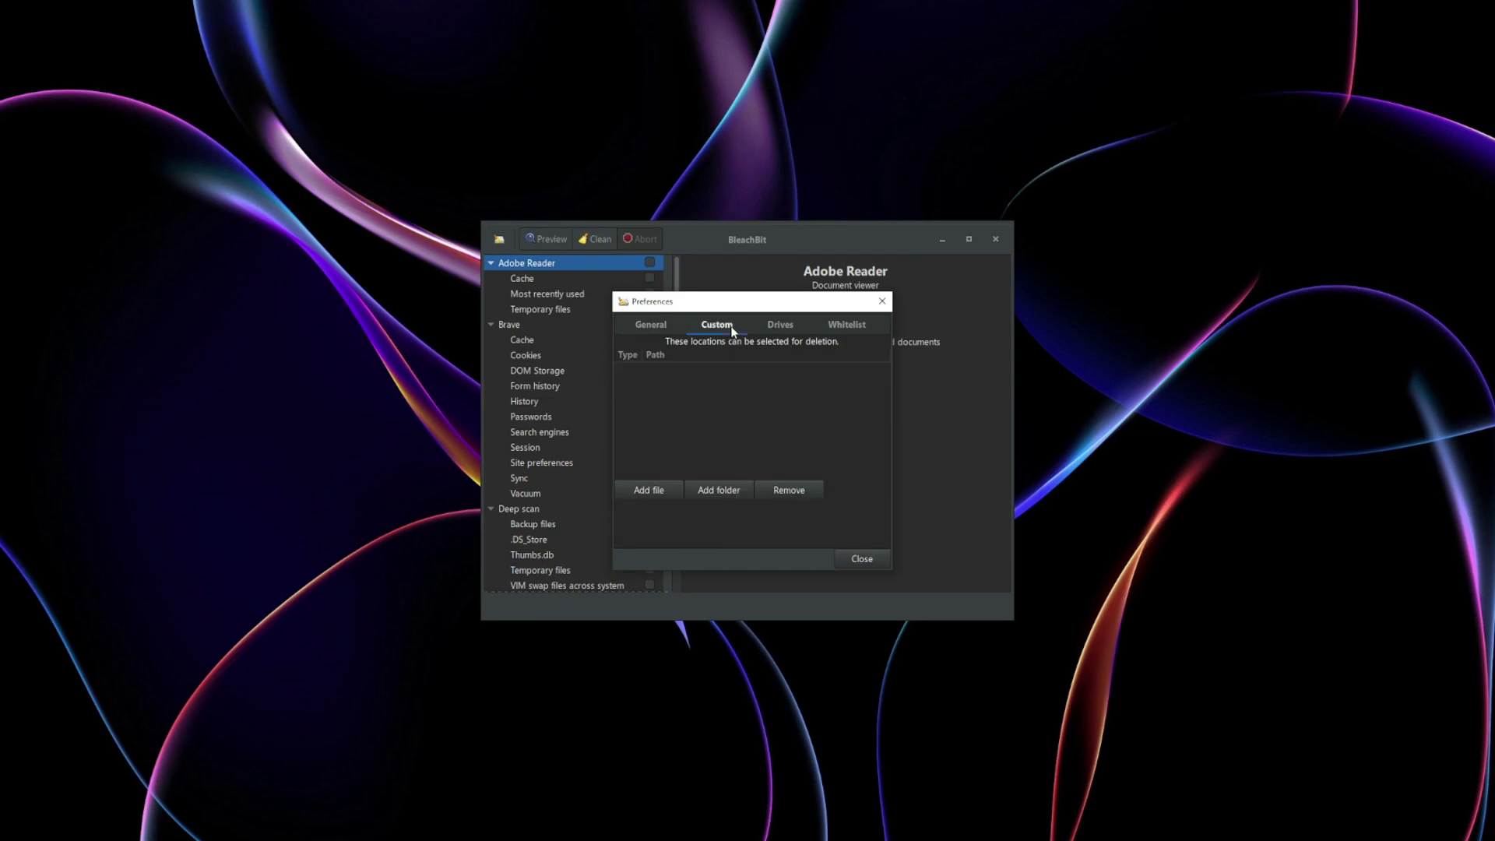
{"action": "left_click", "coordinate": [781, 325]}
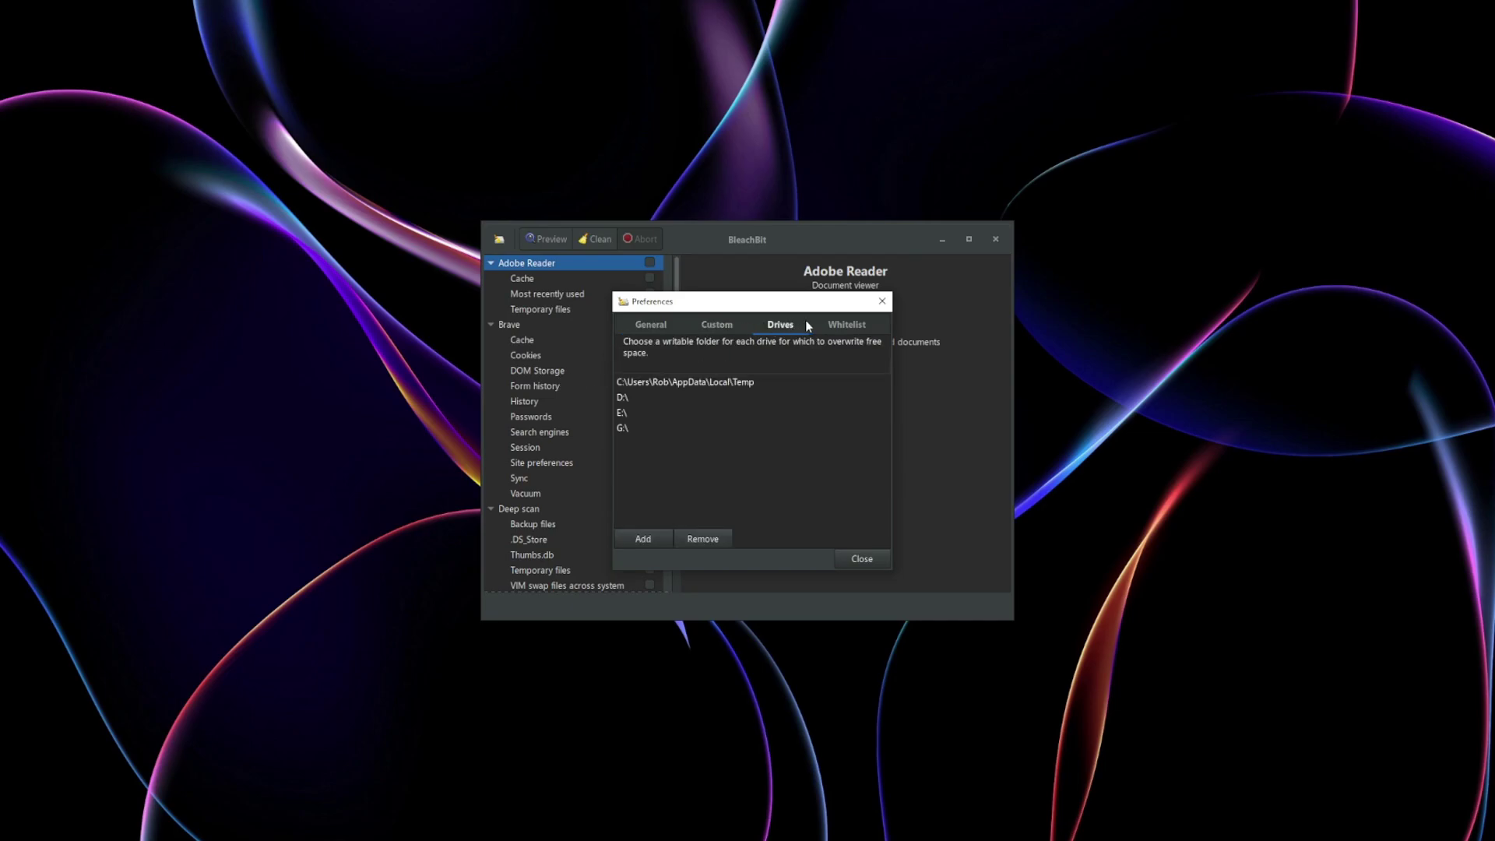
{"action": "left_click", "coordinate": [857, 324]}
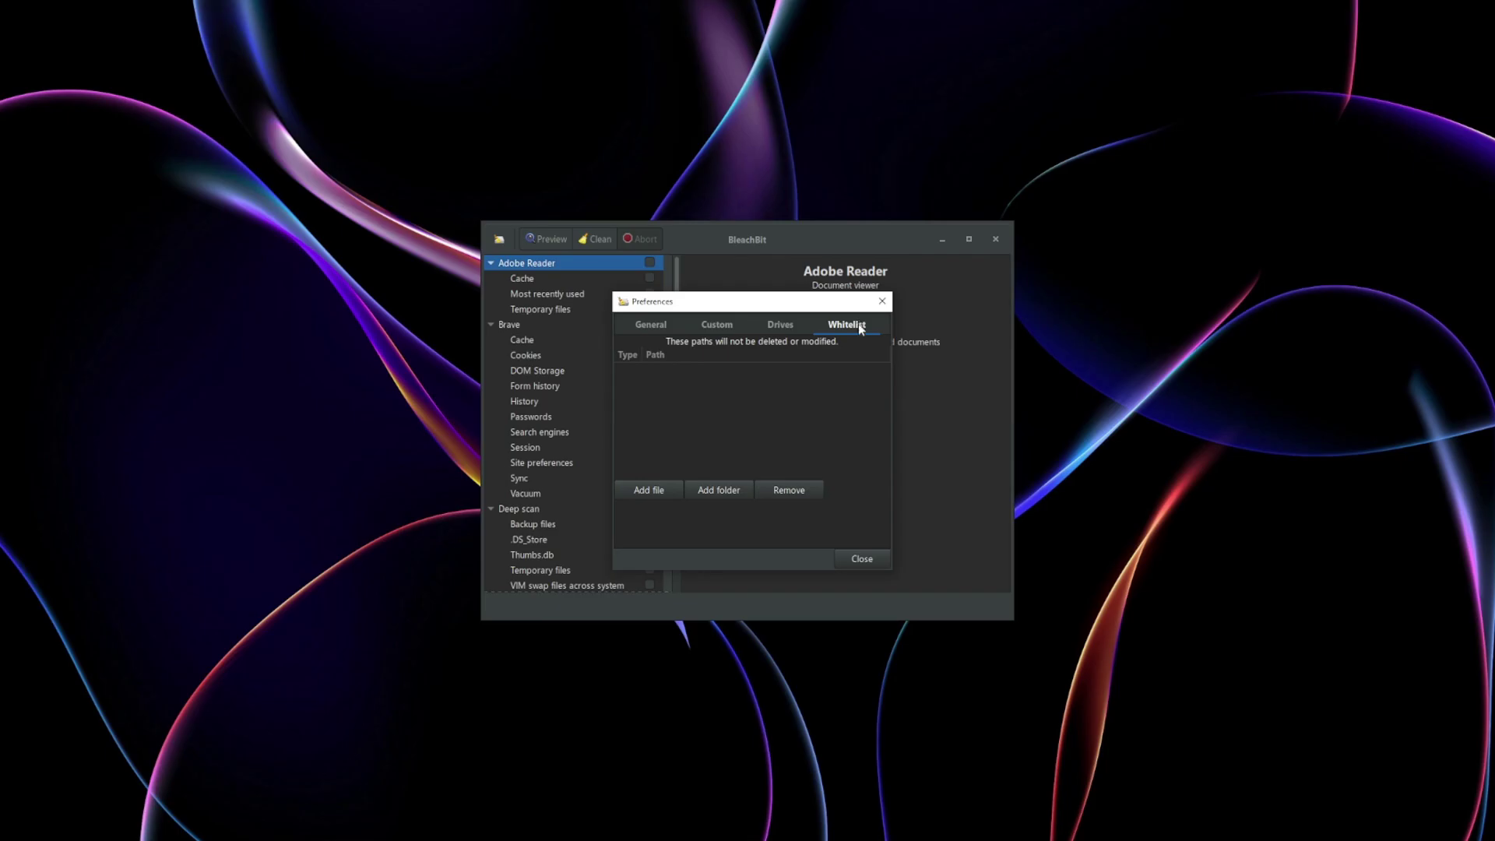
{"action": "left_click", "coordinate": [850, 565]}
{"action": "left_click", "coordinate": [649, 324]}
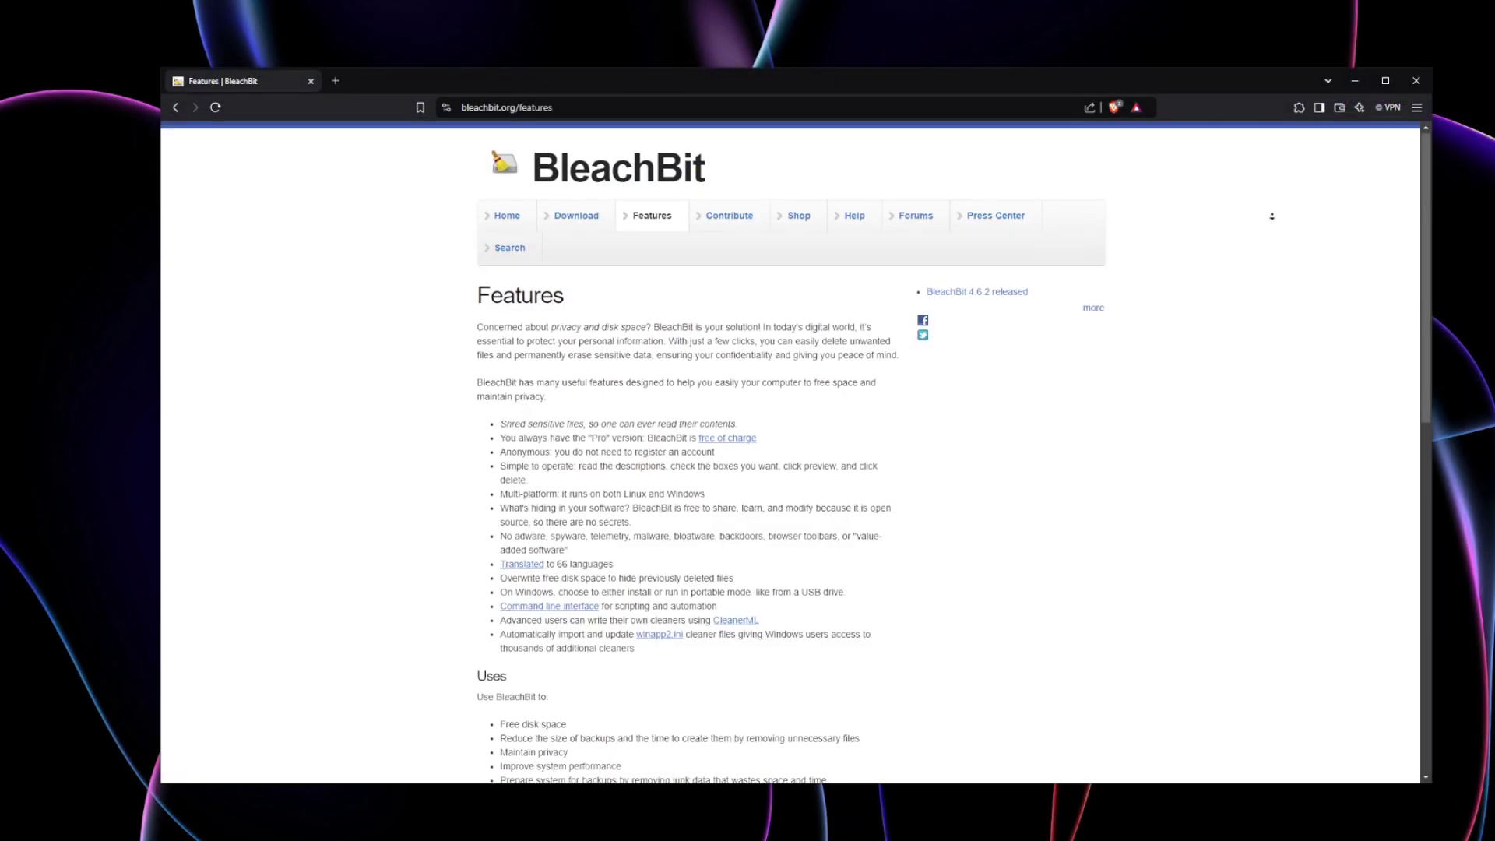
- Scroll the bleachbit.org features page down to the Cleaners and Advanced cleaners sections
{"action": "scroll", "coordinate": [1271, 216], "scroll_direction": "down", "scroll_amount": 3}
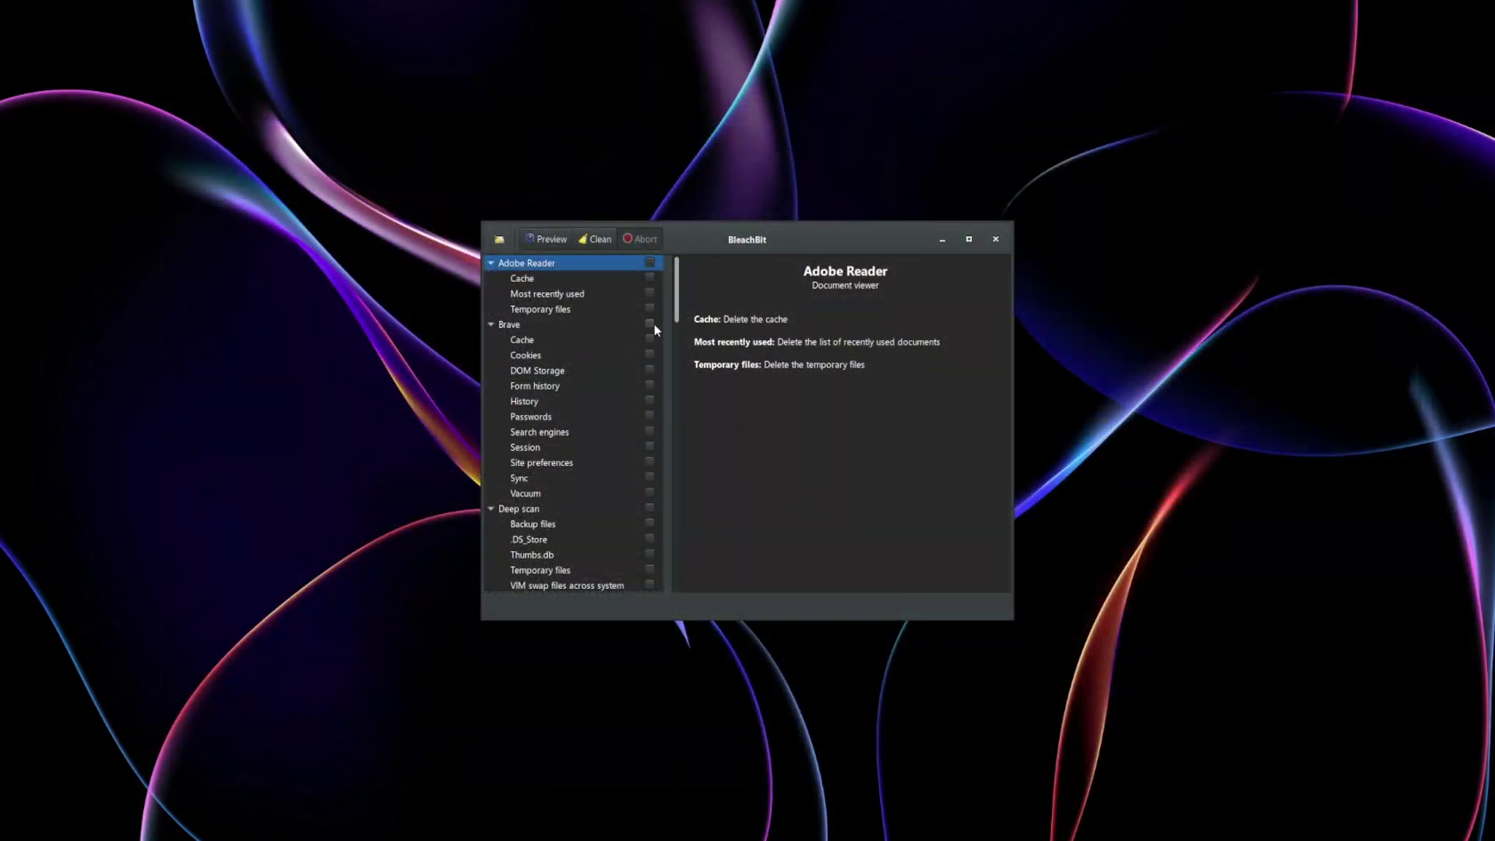
- Leave Brave Passwords unticked with the other Brave items selected, and preview the deletable files
{"action": "left_click", "coordinate": [651, 324]}
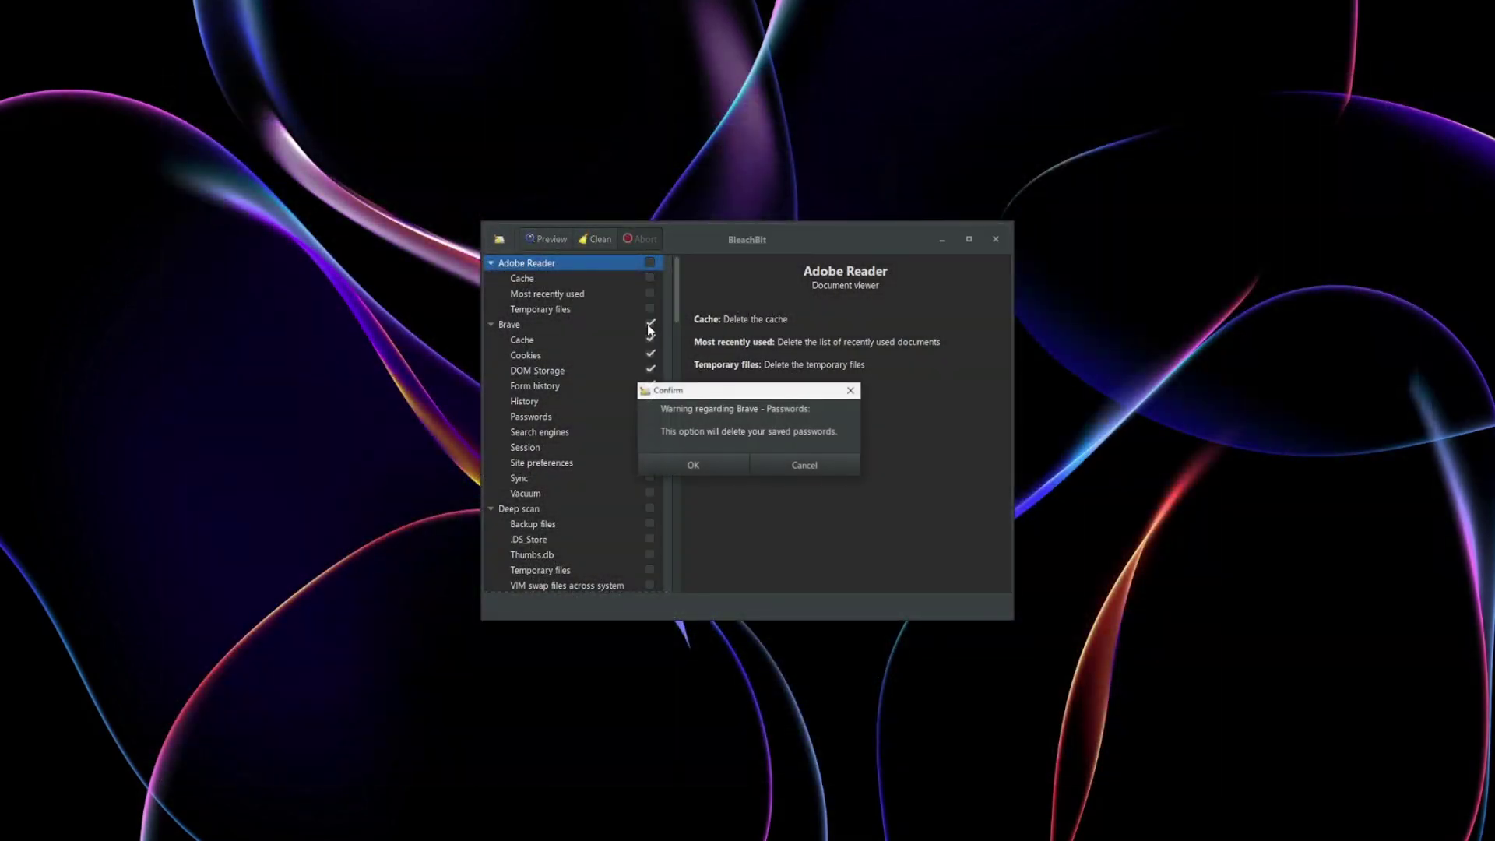
{"action": "left_click", "coordinate": [787, 464]}
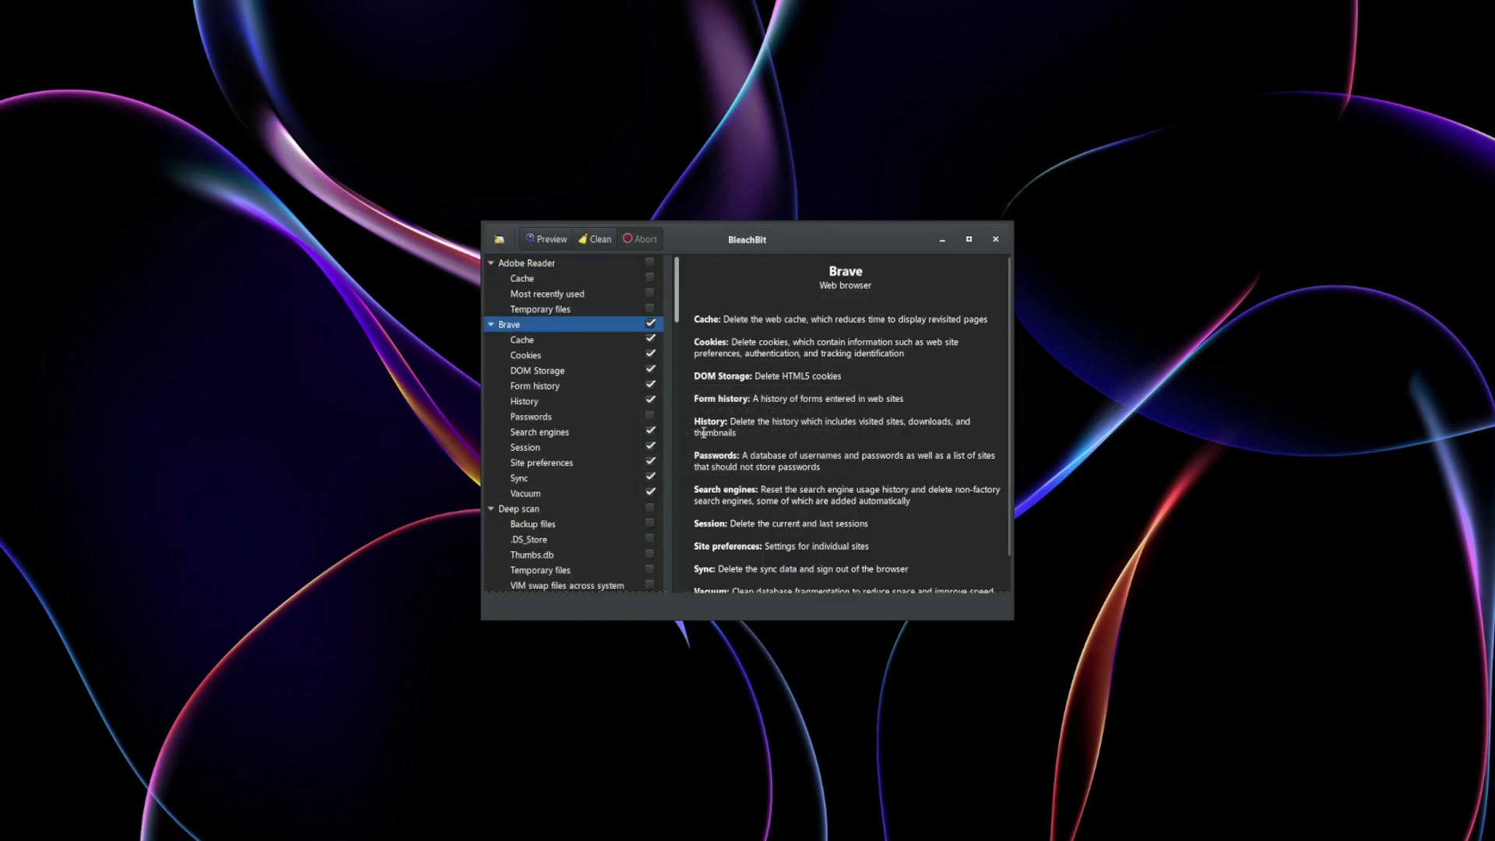
{"action": "scroll", "coordinate": [778, 368], "scroll_direction": "down", "scroll_amount": 1}
{"action": "scroll", "coordinate": [777, 368], "scroll_direction": "up", "scroll_amount": 1}
{"action": "left_click", "coordinate": [548, 240]}
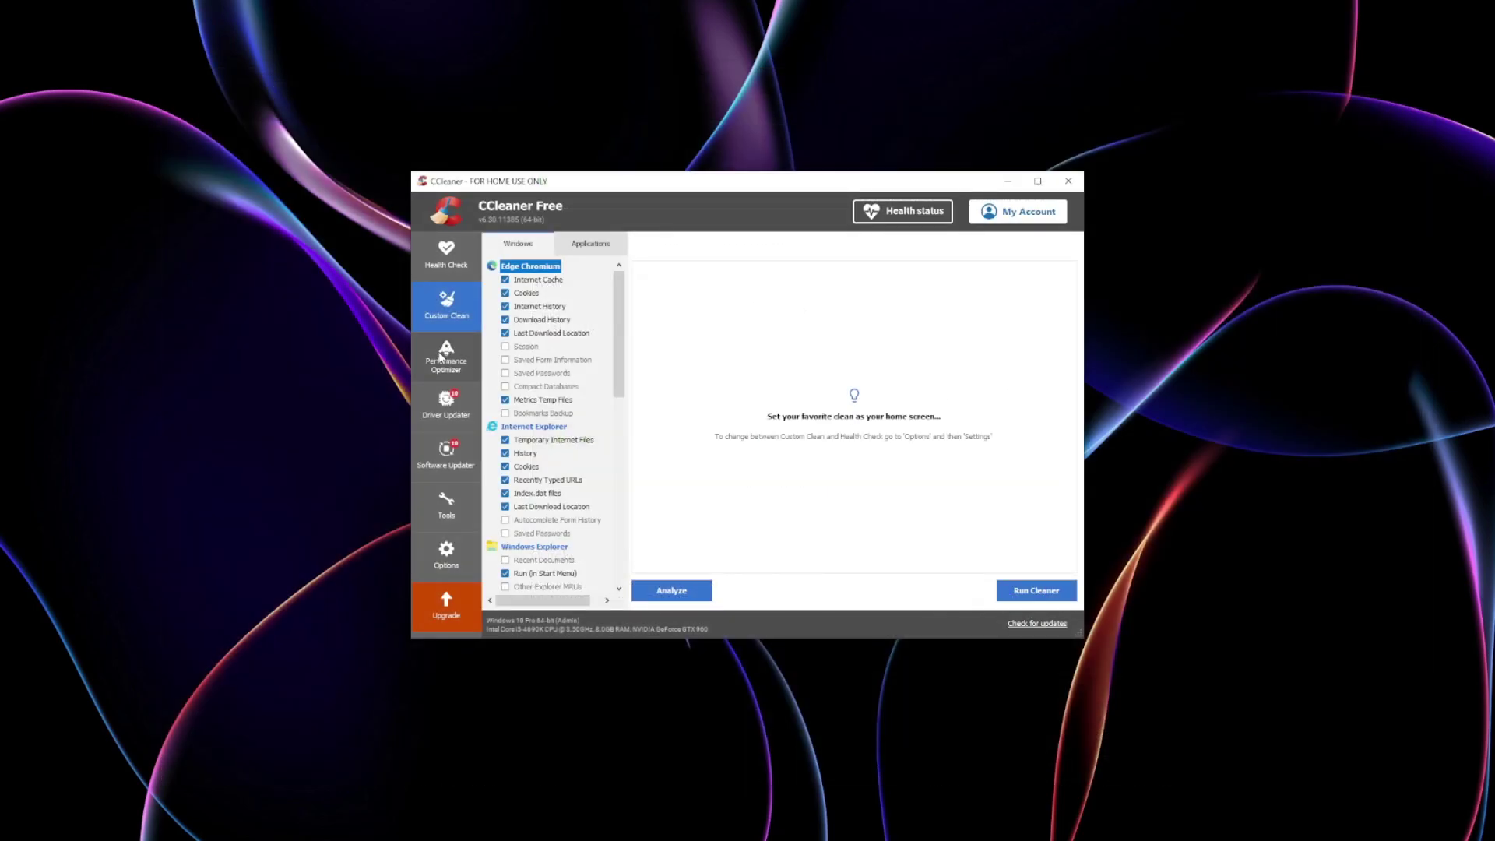
- Browse Performance Optimizer, Driver Updater, Software Updater, Tools, Cloud Drive Cleaner and Registry, then Options
{"action": "left_click", "coordinate": [441, 368]}
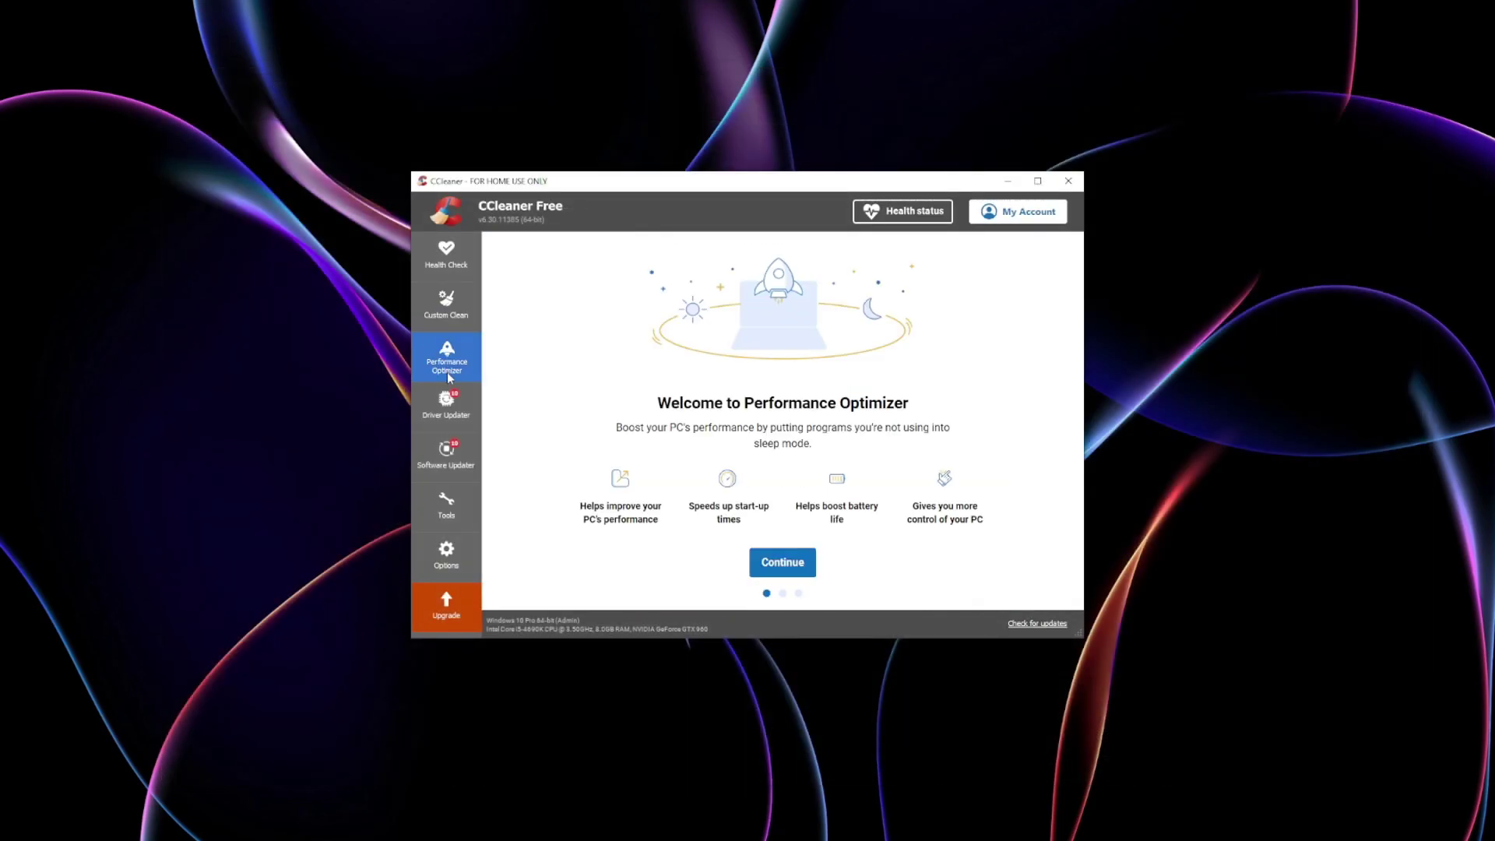
{"action": "left_click", "coordinate": [455, 424]}
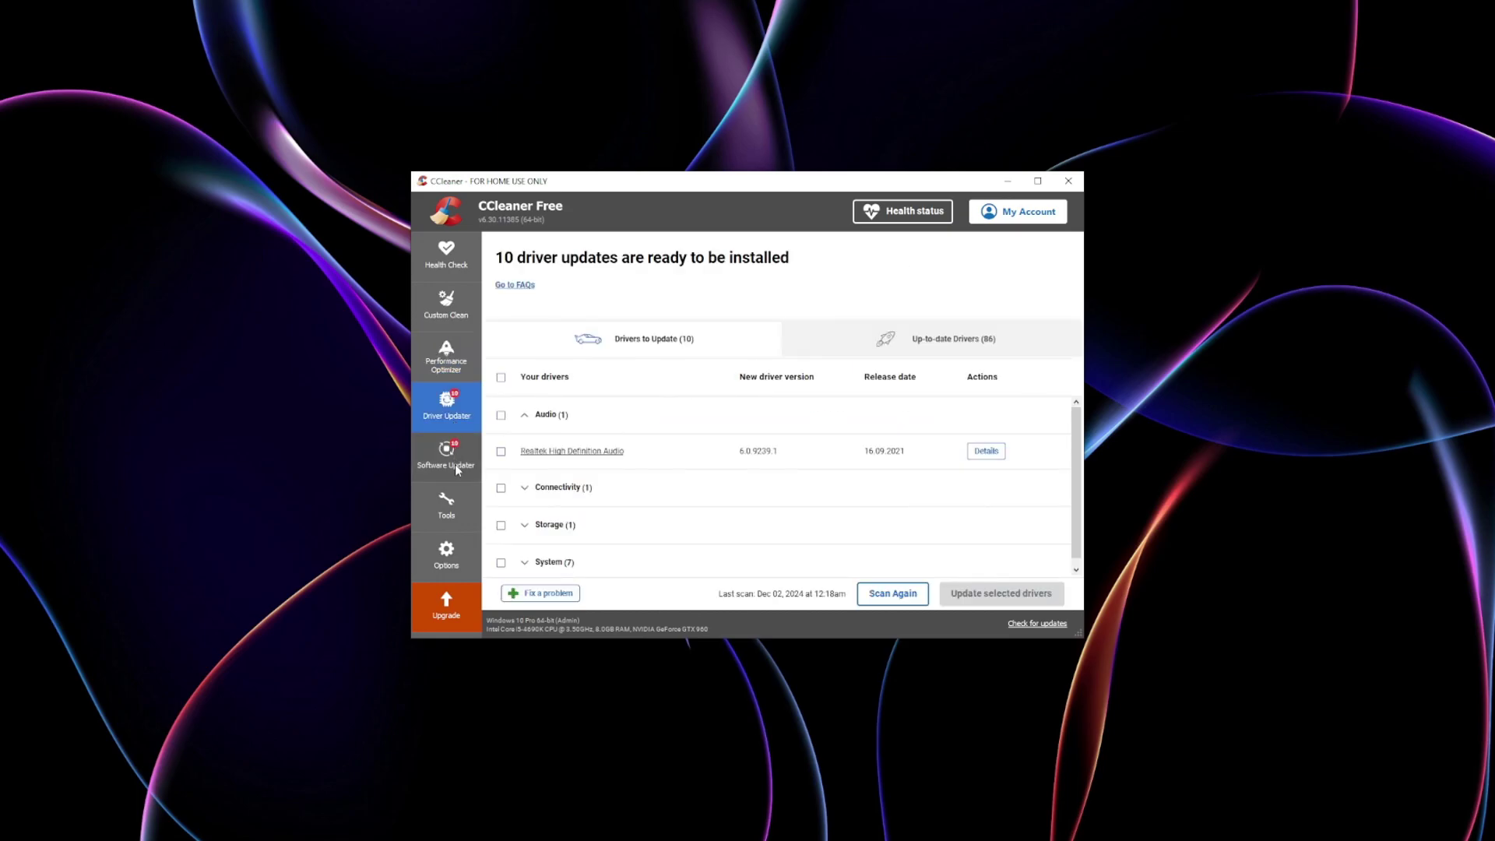
{"action": "left_click", "coordinate": [455, 464]}
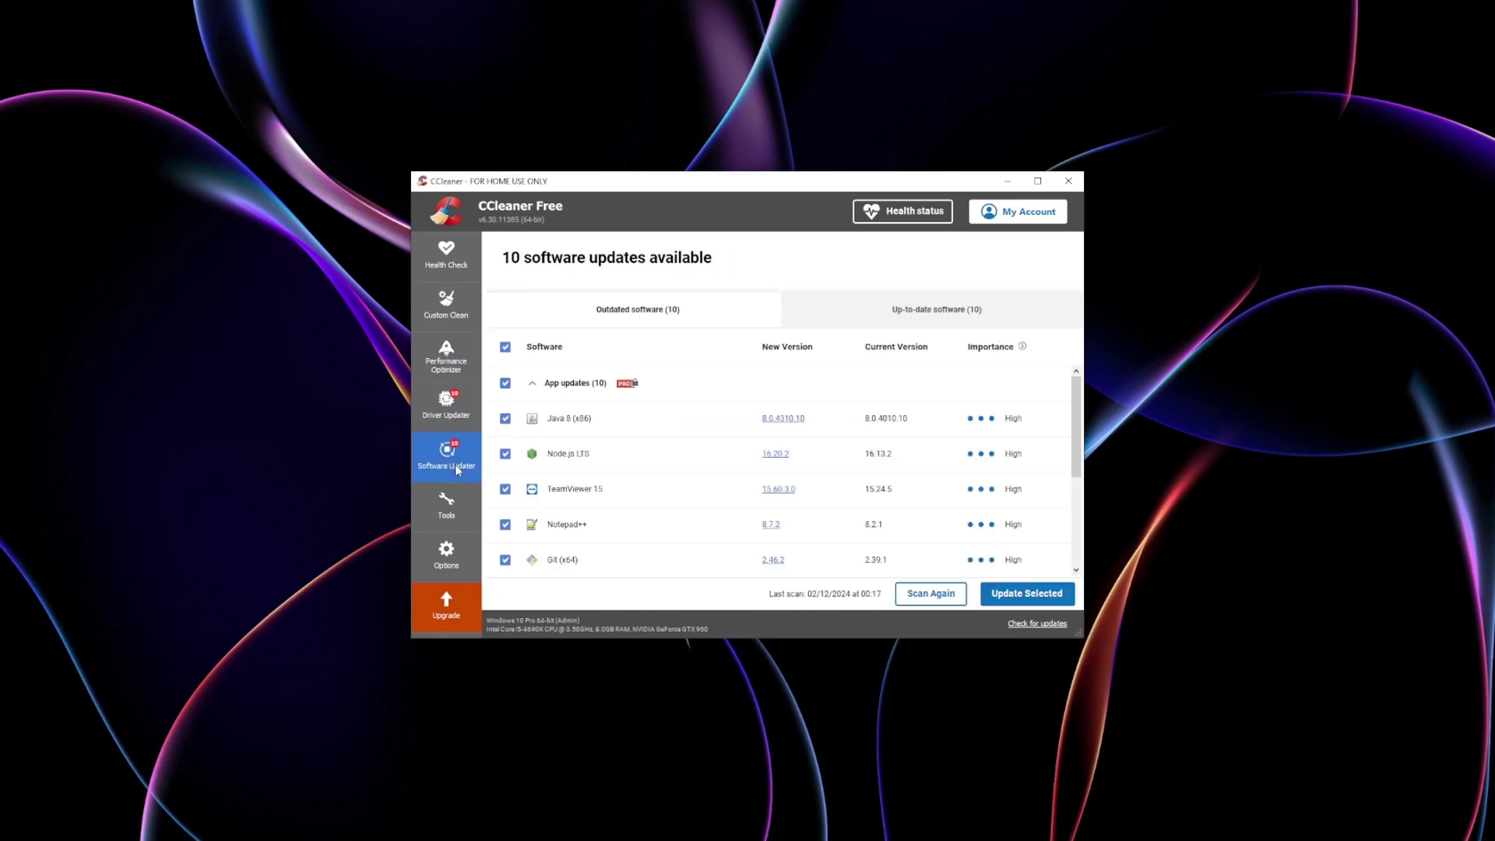
{"action": "left_click", "coordinate": [455, 512]}
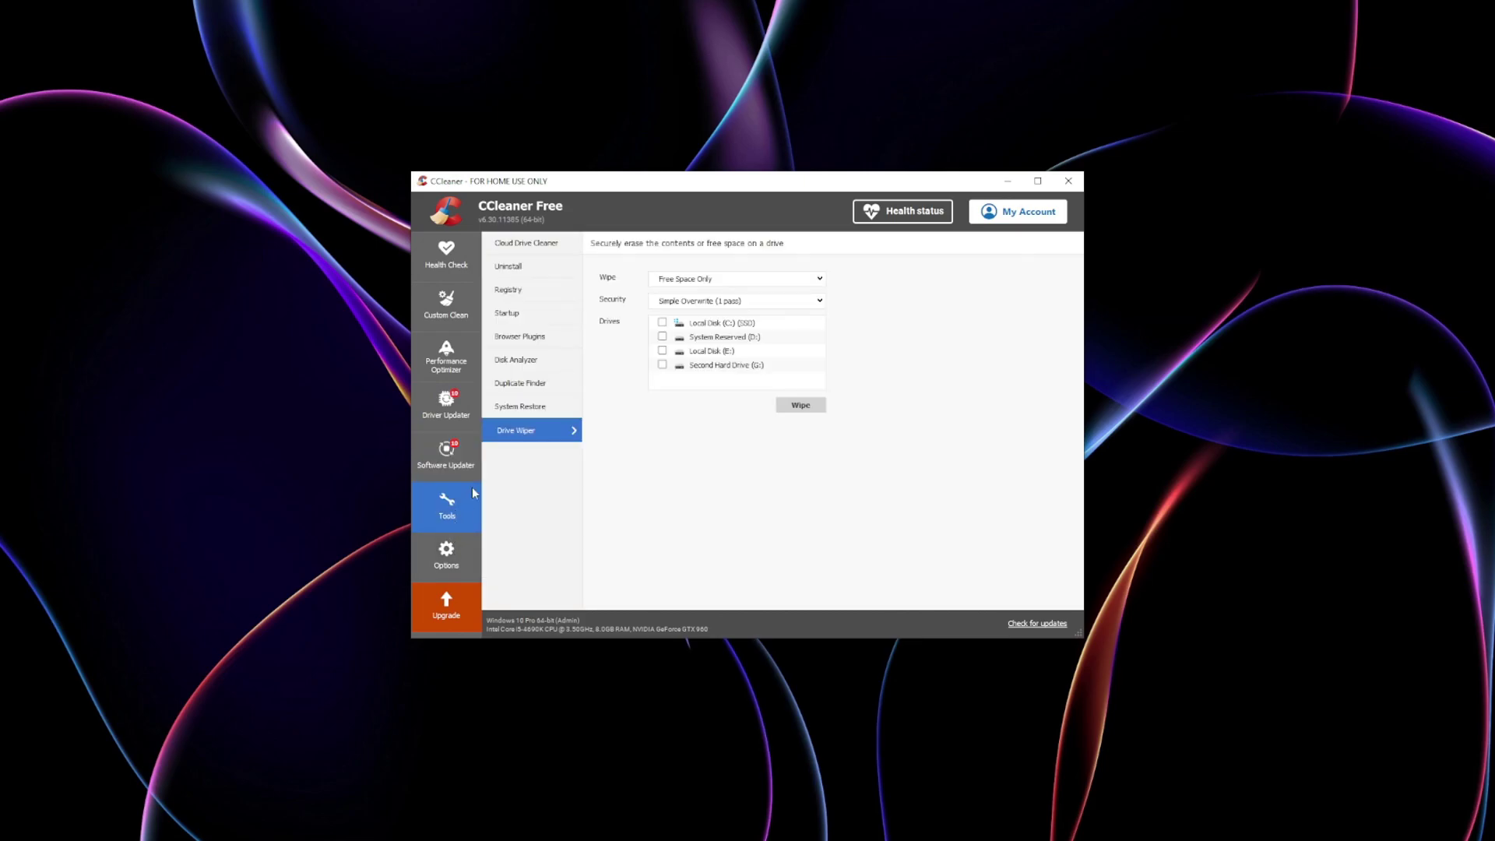
{"action": "left_click", "coordinate": [533, 245]}
{"action": "left_click", "coordinate": [528, 291]}
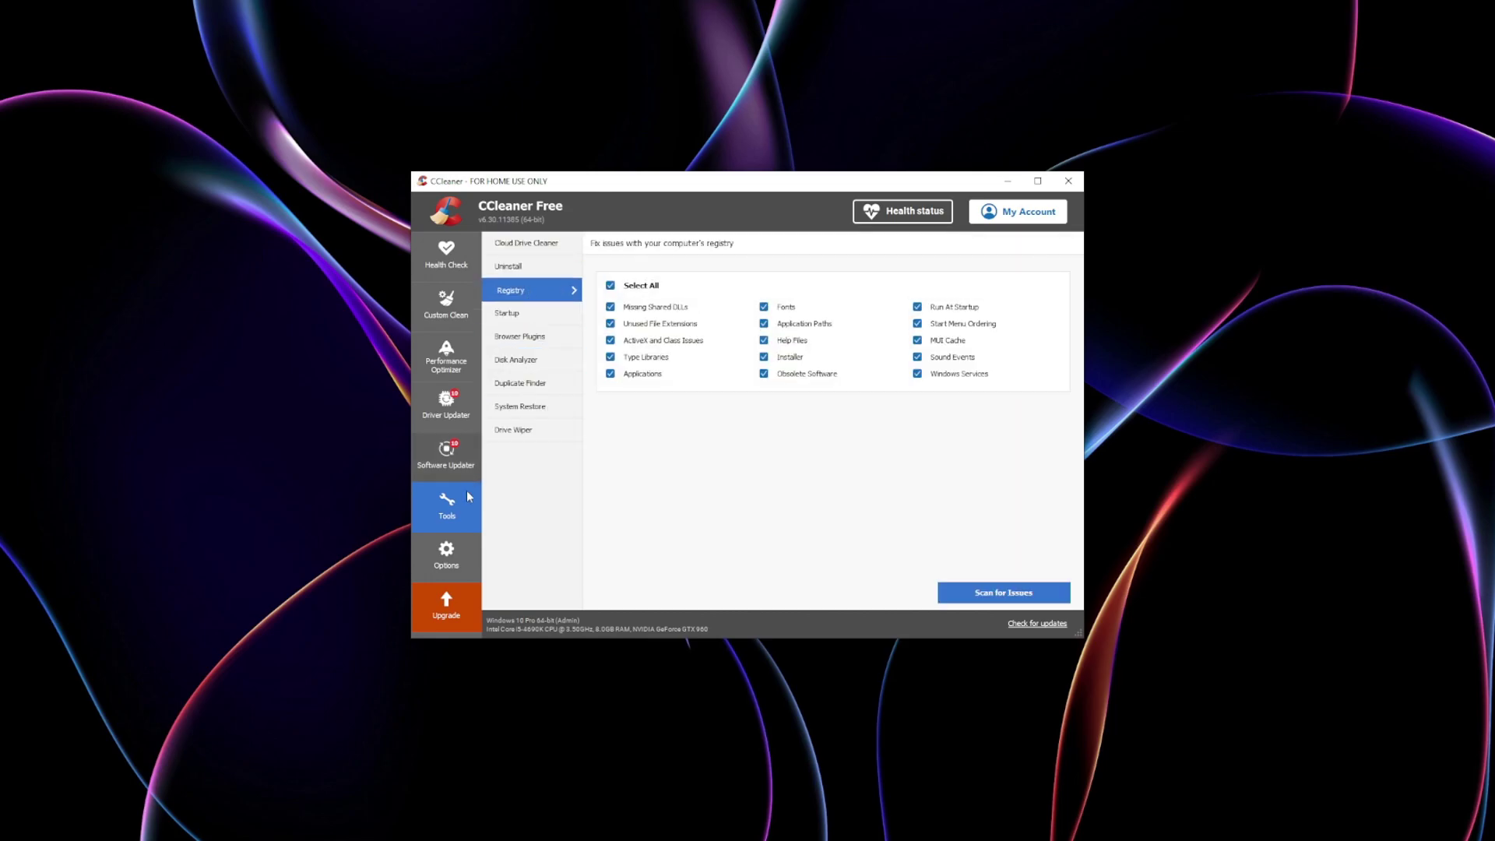
{"action": "left_click", "coordinate": [448, 557]}
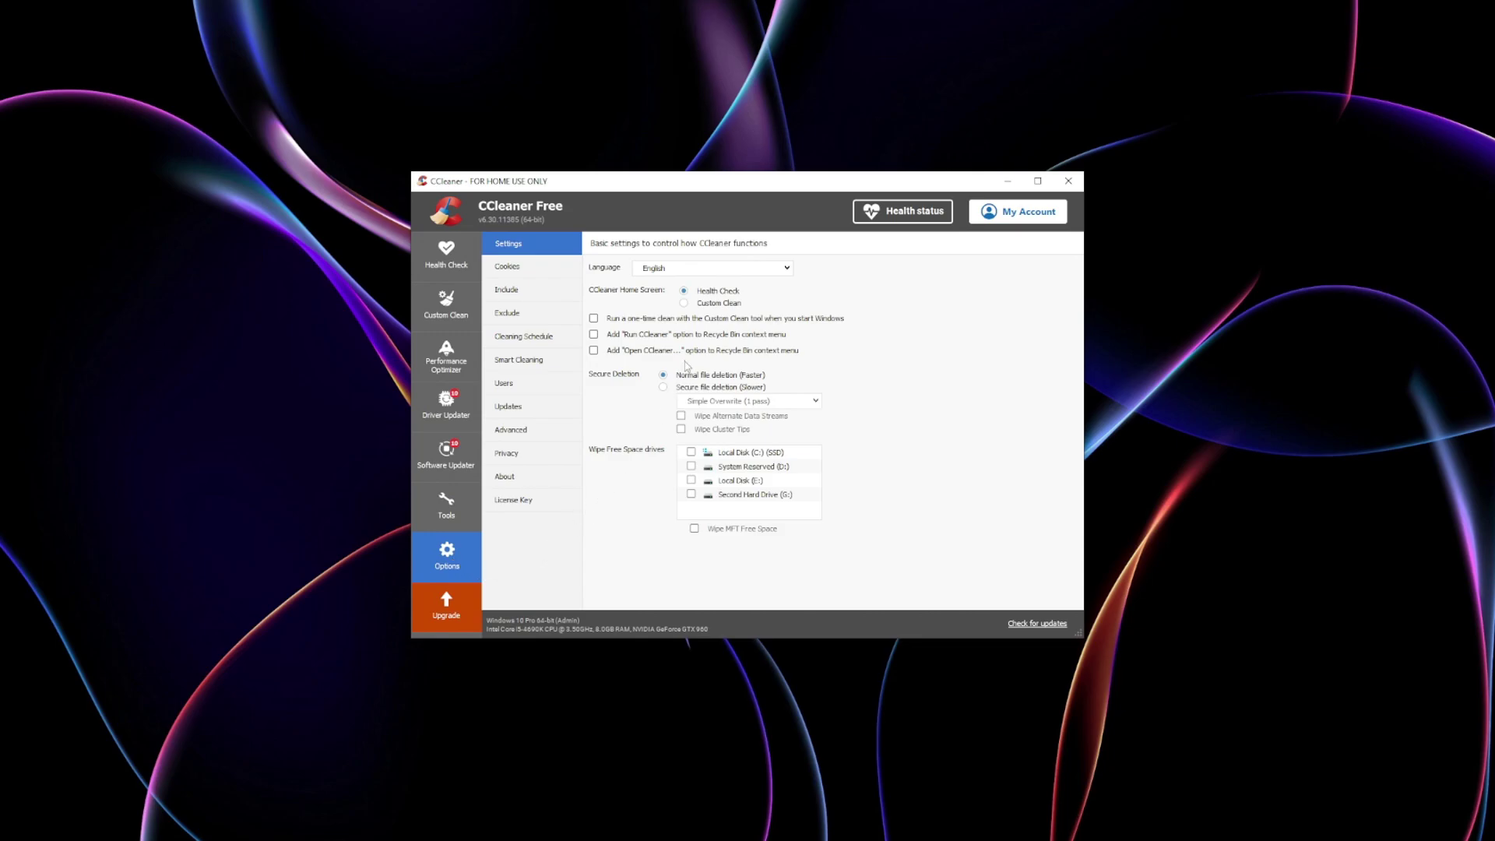
- View CCleaner's Cleaning Schedule, Smart Cleaning and Advanced settings pages in turn
{"action": "left_click", "coordinate": [536, 339]}
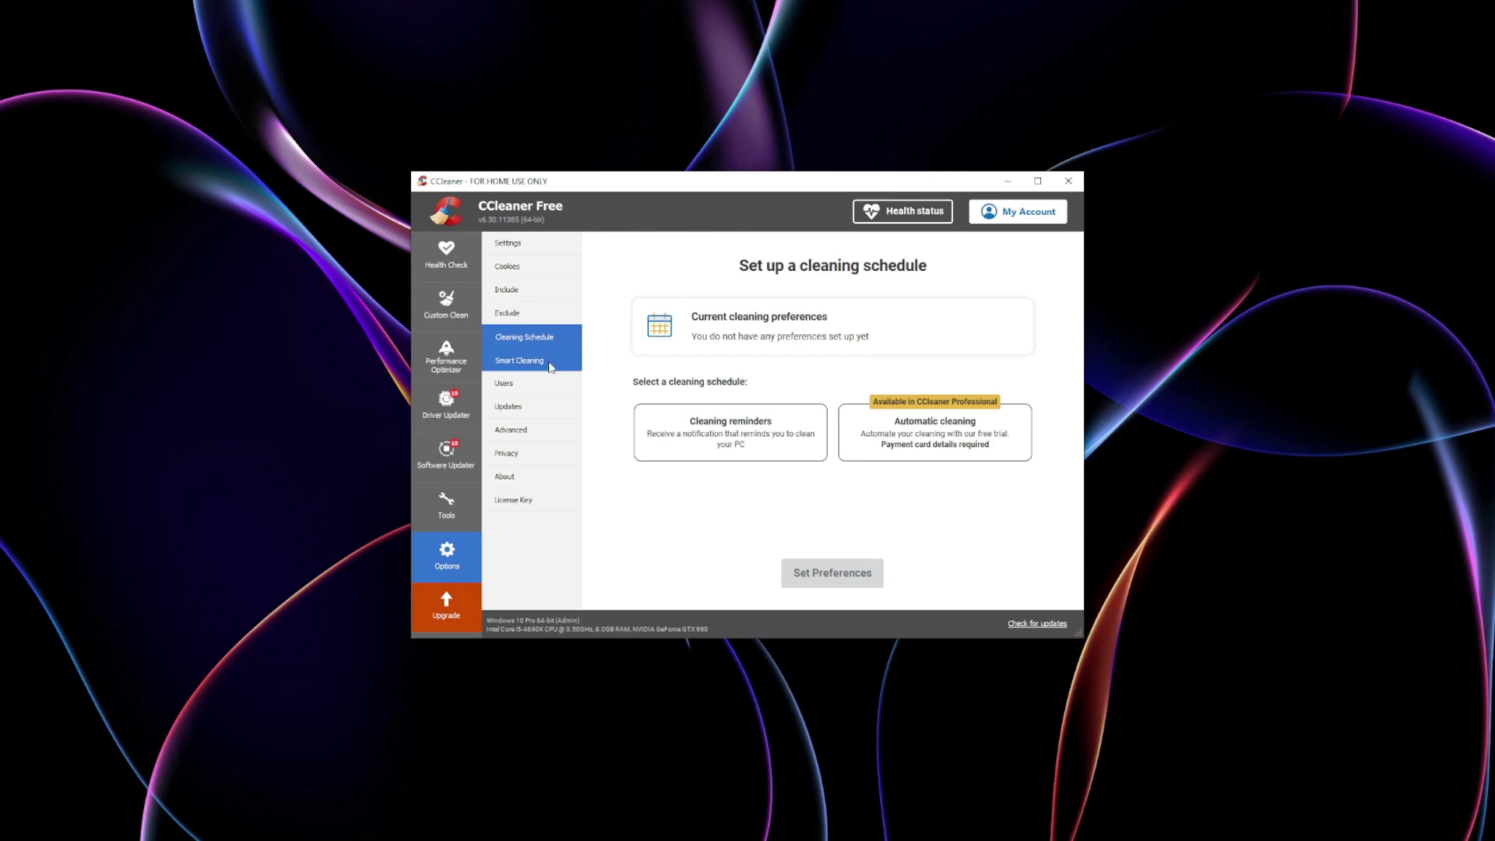
{"action": "left_click", "coordinate": [550, 364]}
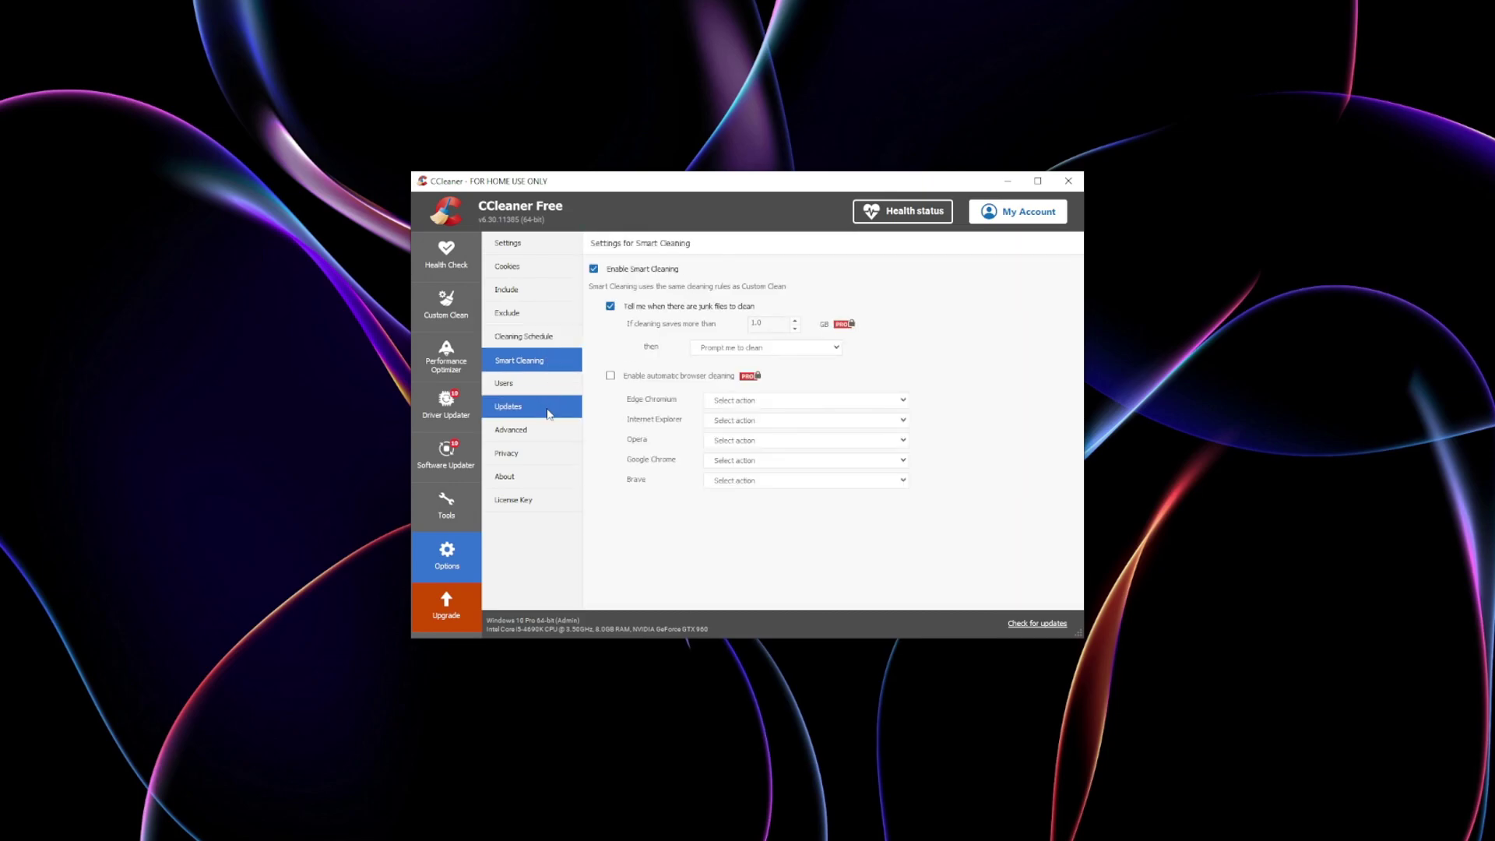
{"action": "left_click", "coordinate": [548, 422]}
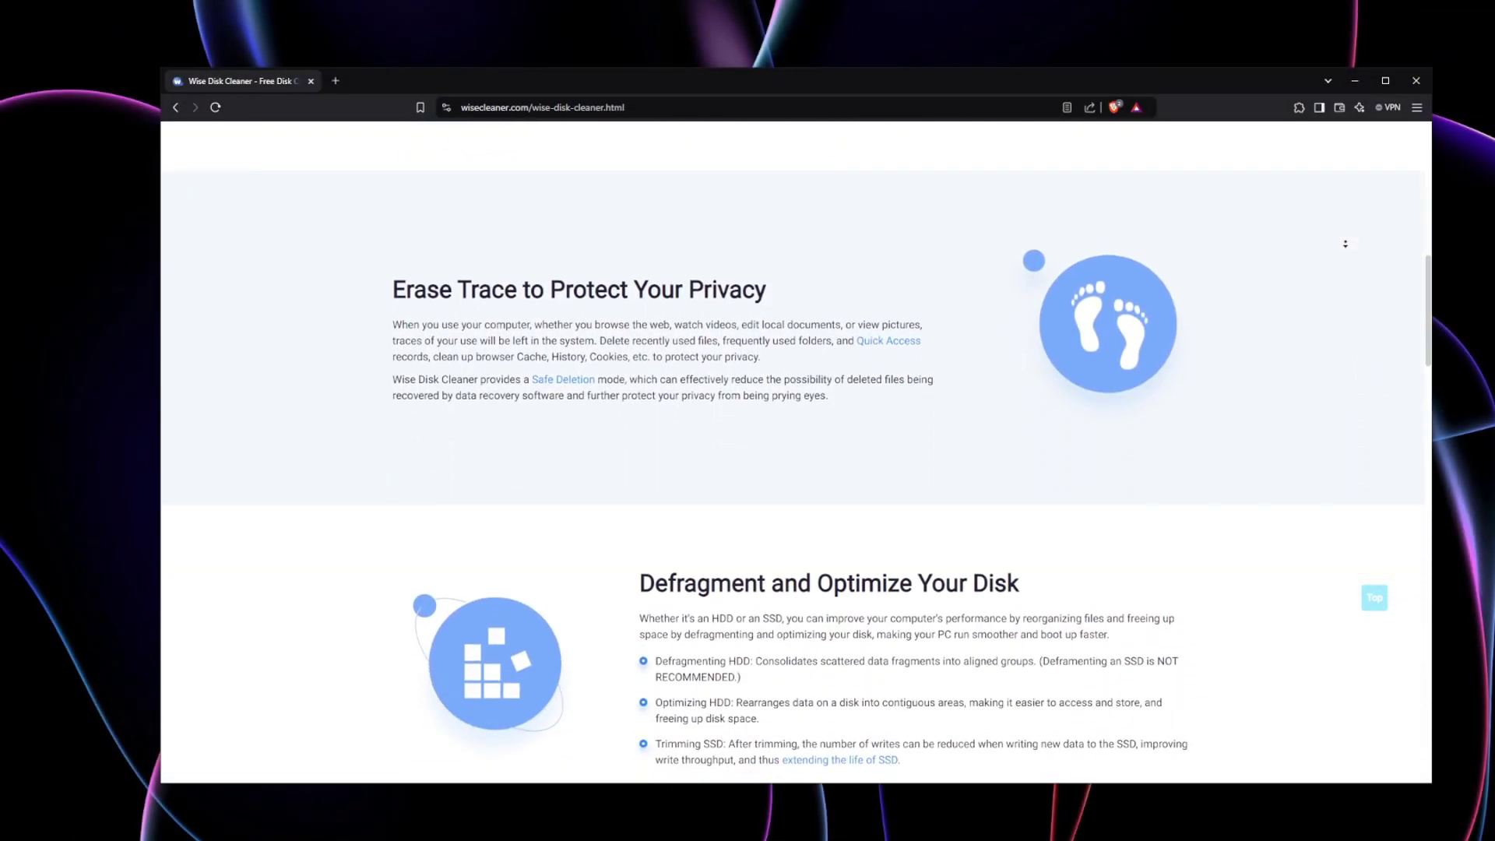
- Scroll the Wise Disk Cleaner page past 'Clean Up Disk Automatically' and 'Appearance Upgrade'
{"action": "scroll", "coordinate": [1344, 244], "scroll_direction": "down", "scroll_amount": 5}
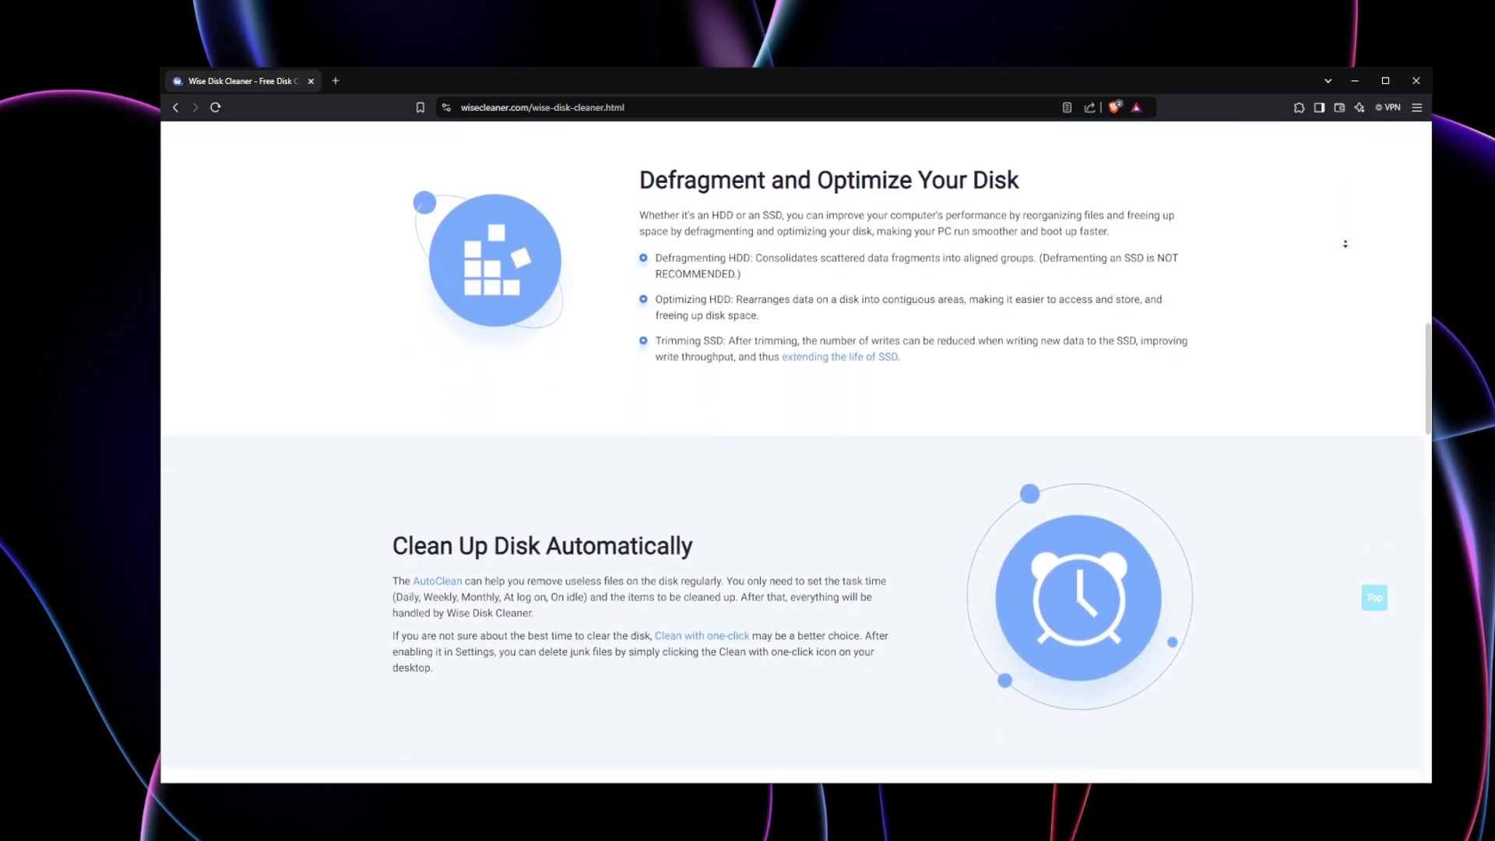
{"action": "scroll", "coordinate": [1344, 244], "scroll_direction": "down", "scroll_amount": 5}
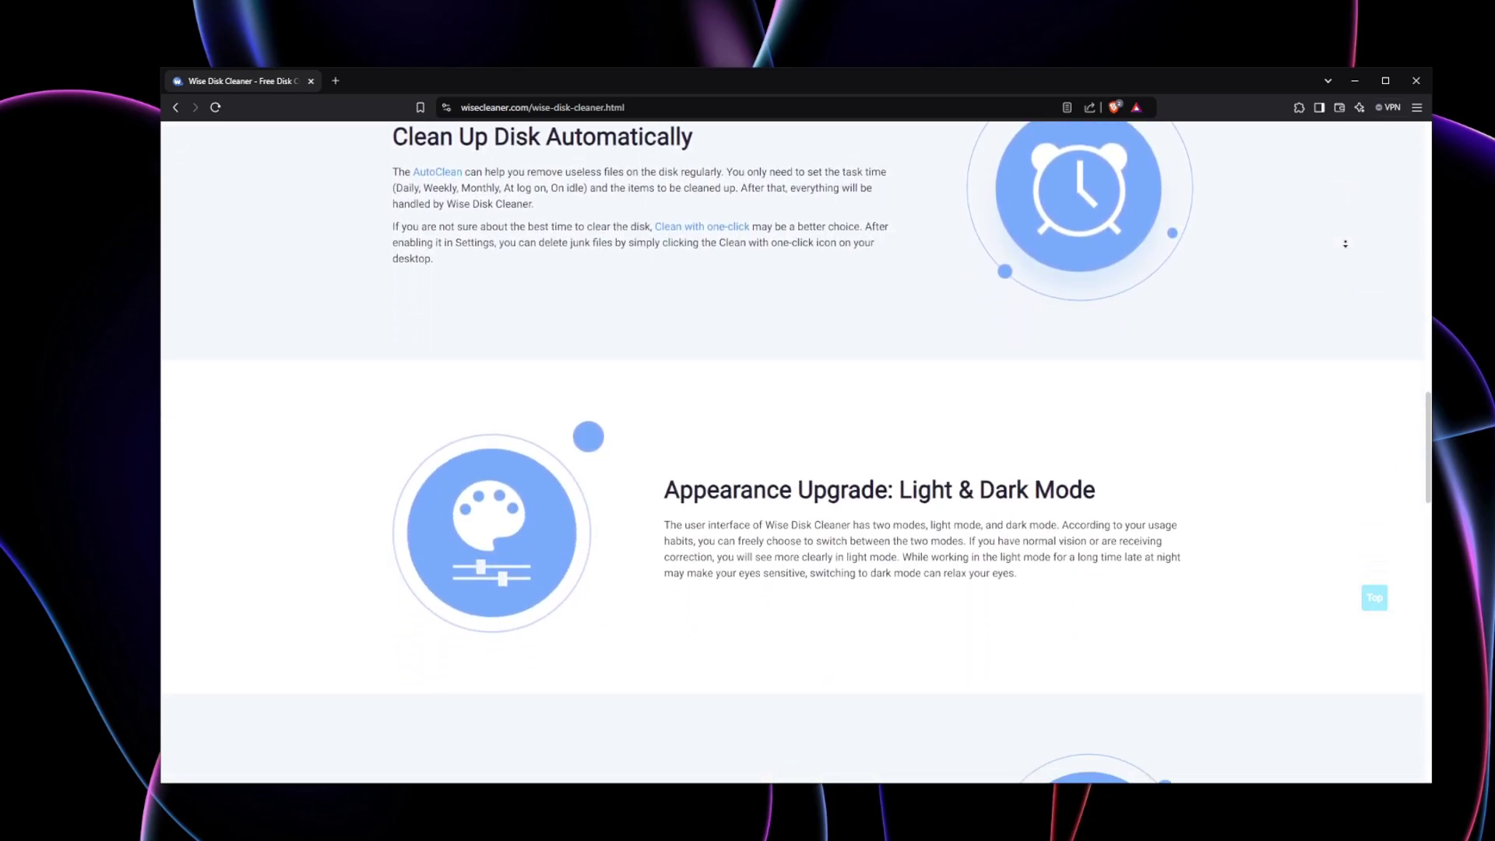
{"action": "scroll", "coordinate": [1344, 244], "scroll_direction": "down", "scroll_amount": 3}
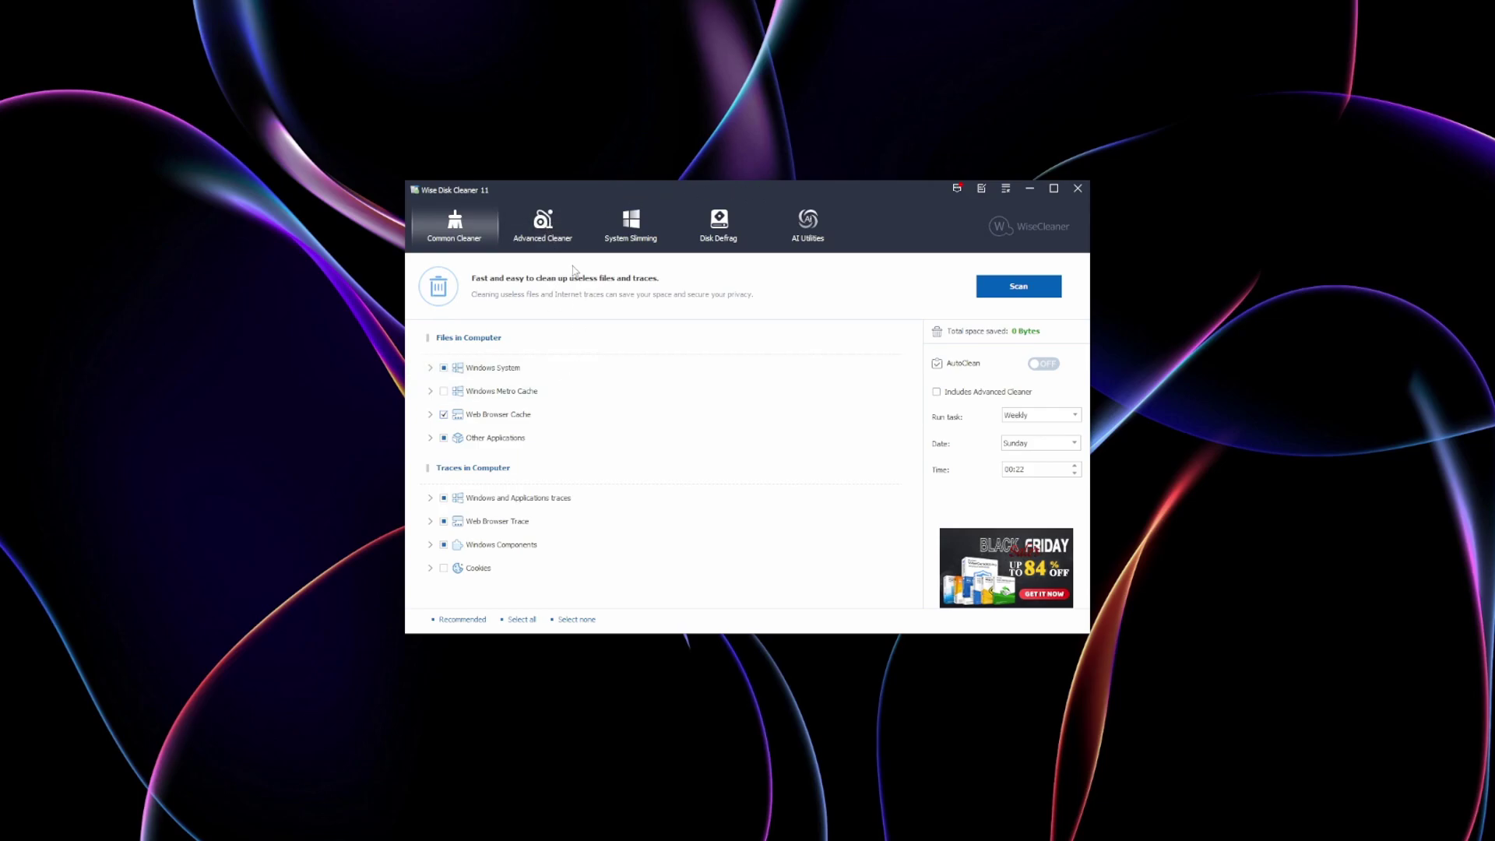
{"action": "left_click", "coordinate": [1045, 371]}
{"action": "left_click", "coordinate": [1045, 372]}
{"action": "left_click", "coordinate": [549, 234]}
{"action": "left_click", "coordinate": [851, 295]}
{"action": "left_click", "coordinate": [849, 296]}
{"action": "left_click", "coordinate": [631, 226]}
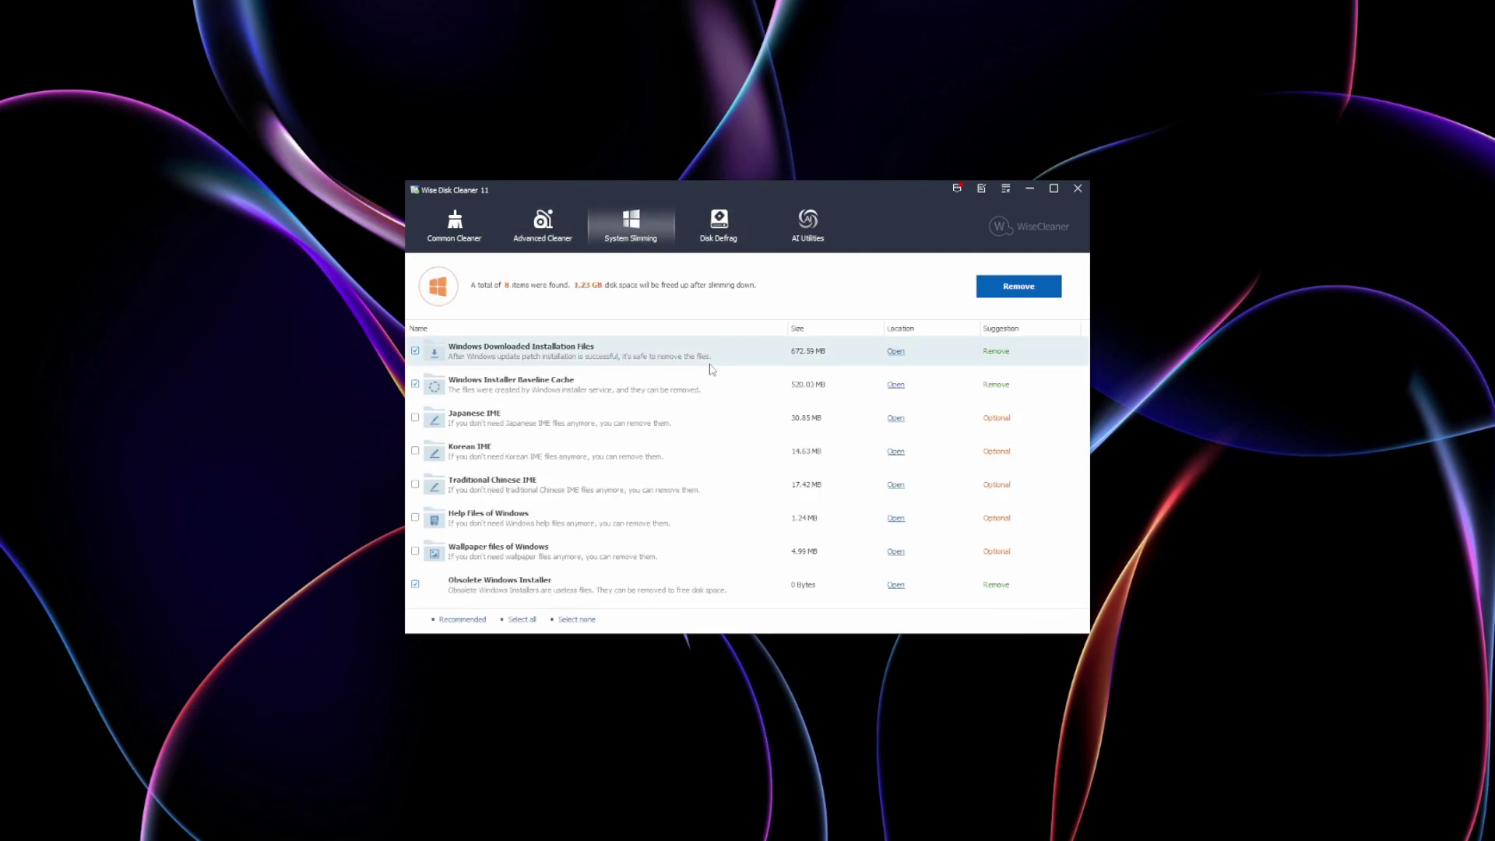
{"action": "left_click", "coordinate": [718, 227]}
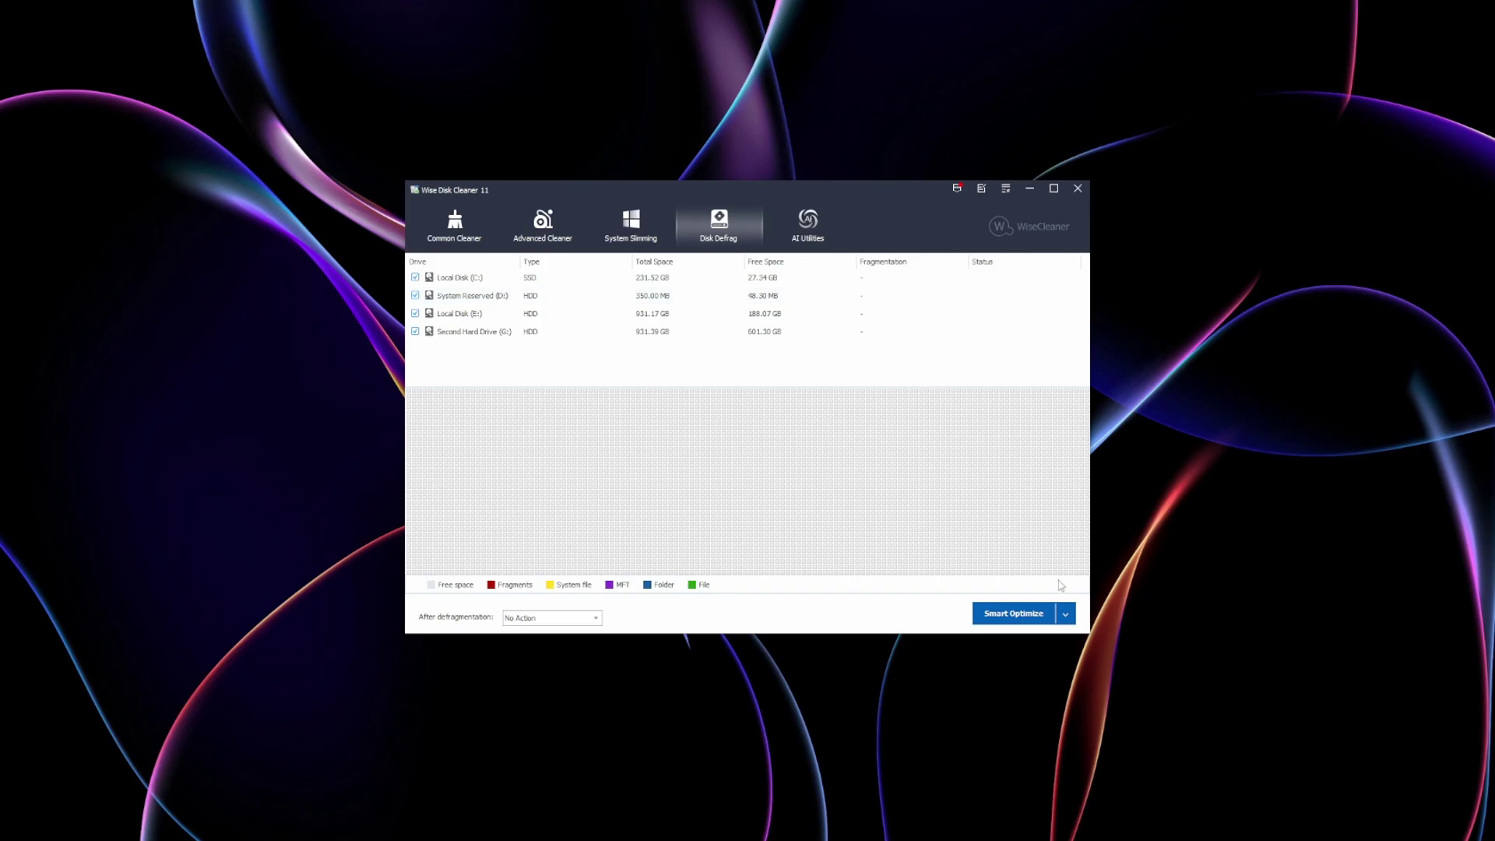
{"action": "left_click", "coordinate": [1066, 614]}
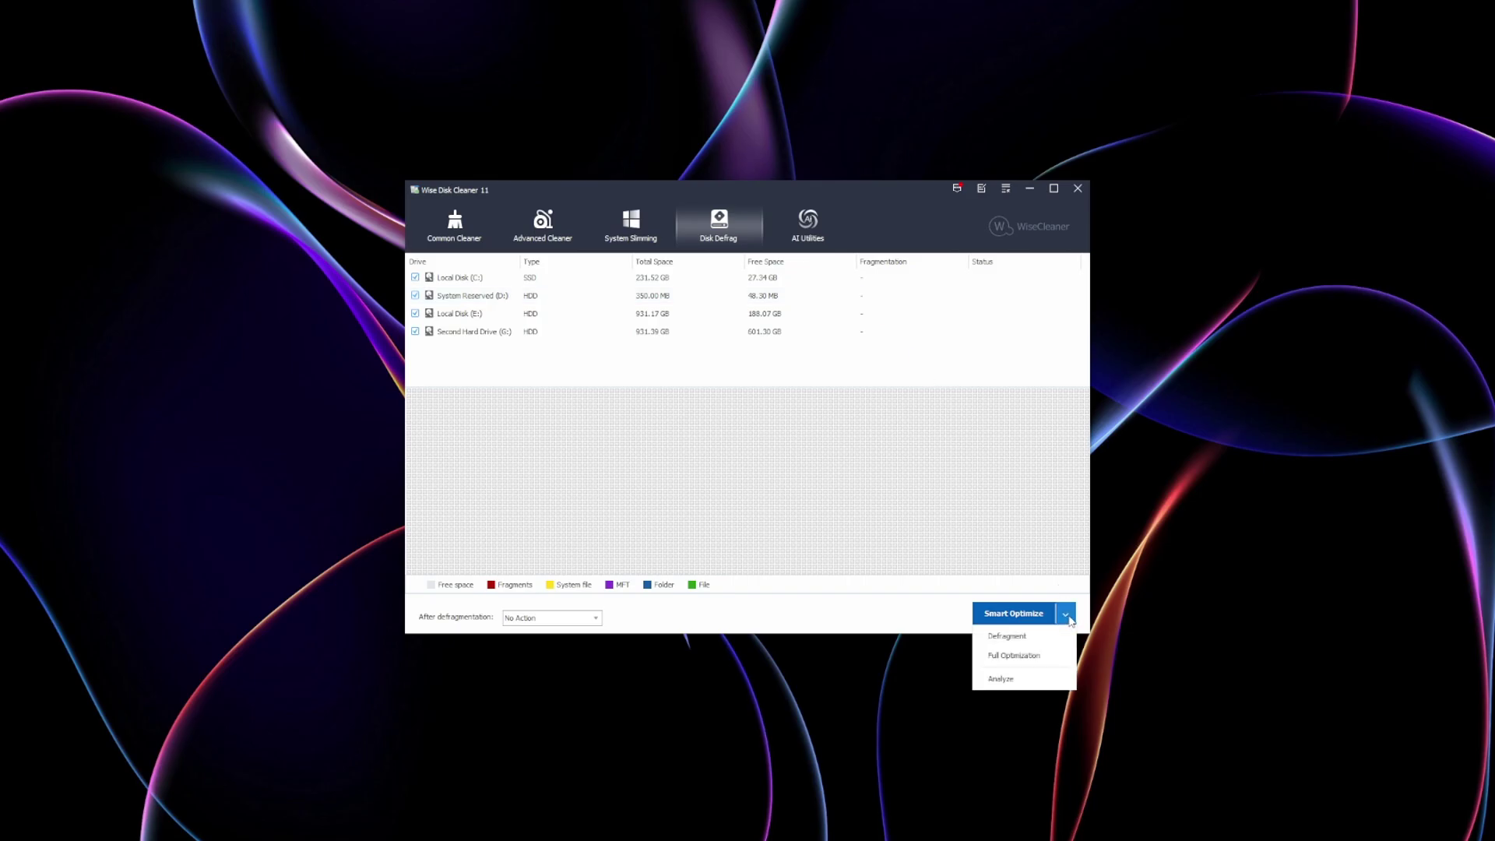
{"action": "left_click", "coordinate": [1066, 615]}
{"action": "left_click", "coordinate": [786, 228]}
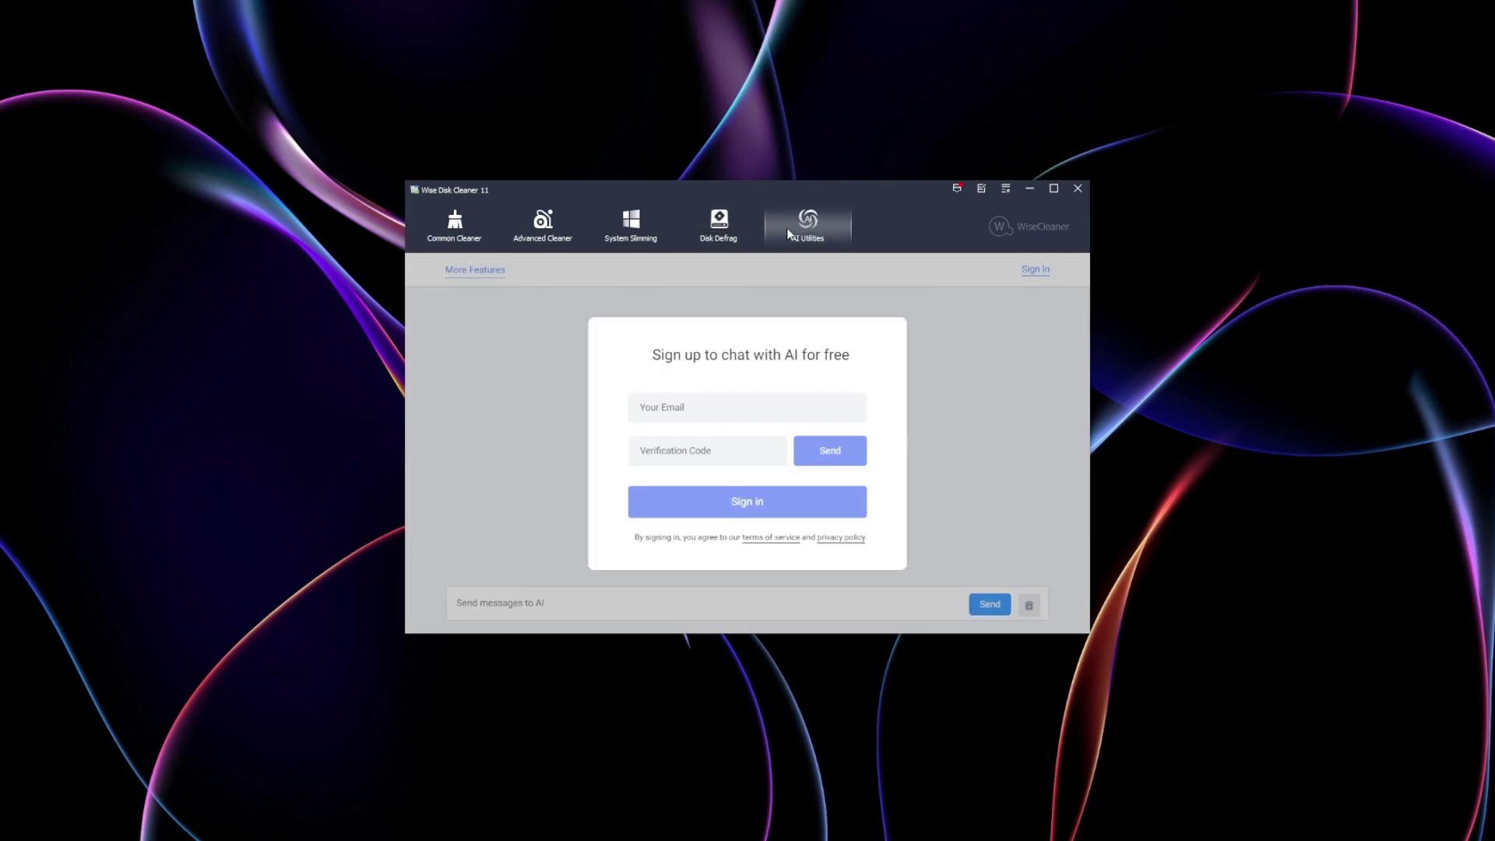
{"action": "left_click", "coordinate": [467, 226]}
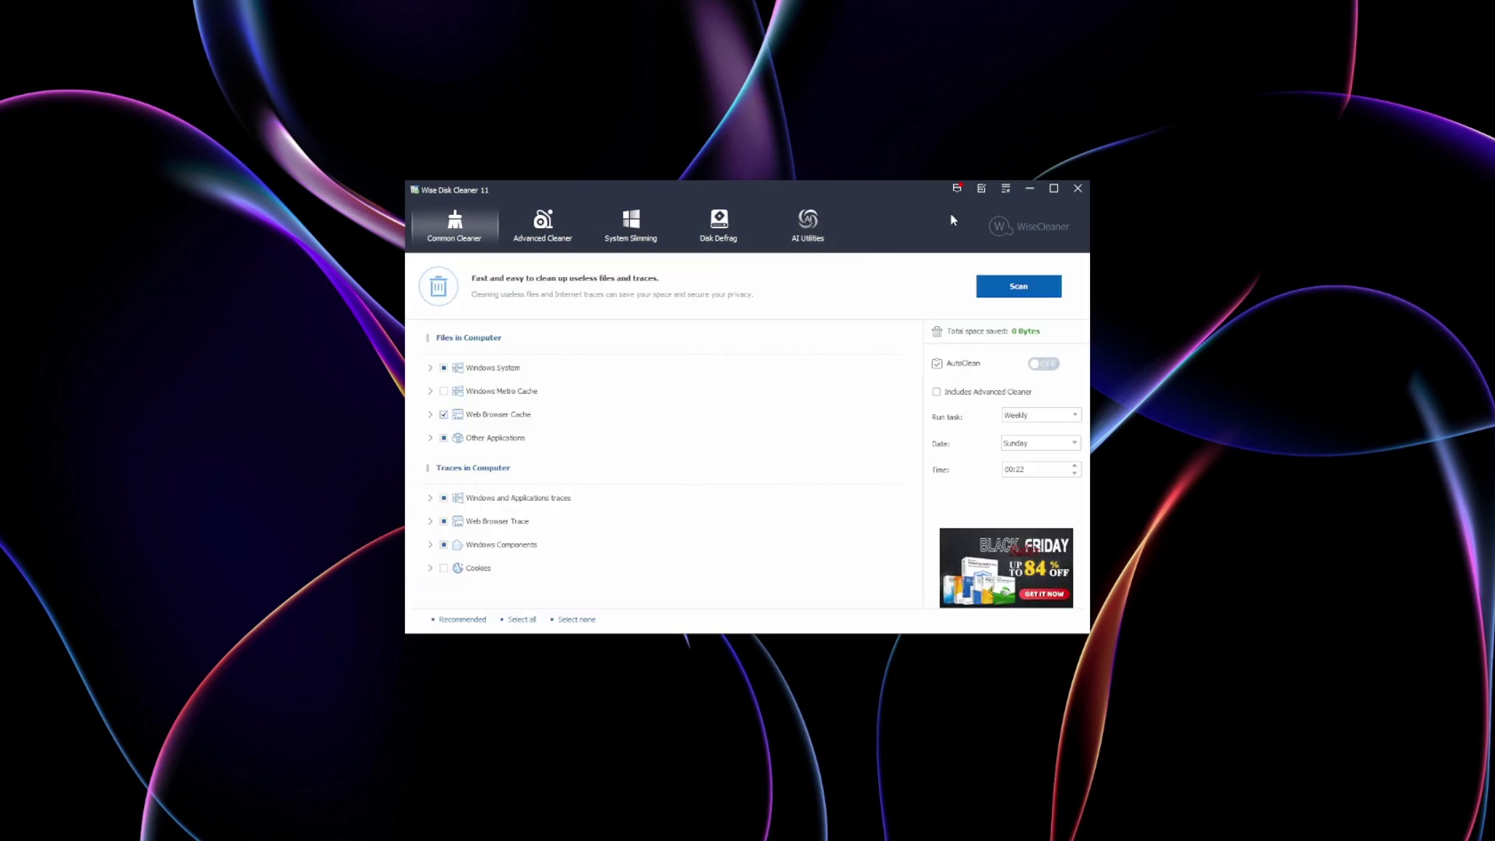
- Open Wise Disk Cleaner's settings, keep update checks Daily, and view the Auto Run and Exclusions tabs
{"action": "left_click", "coordinate": [1005, 191]}
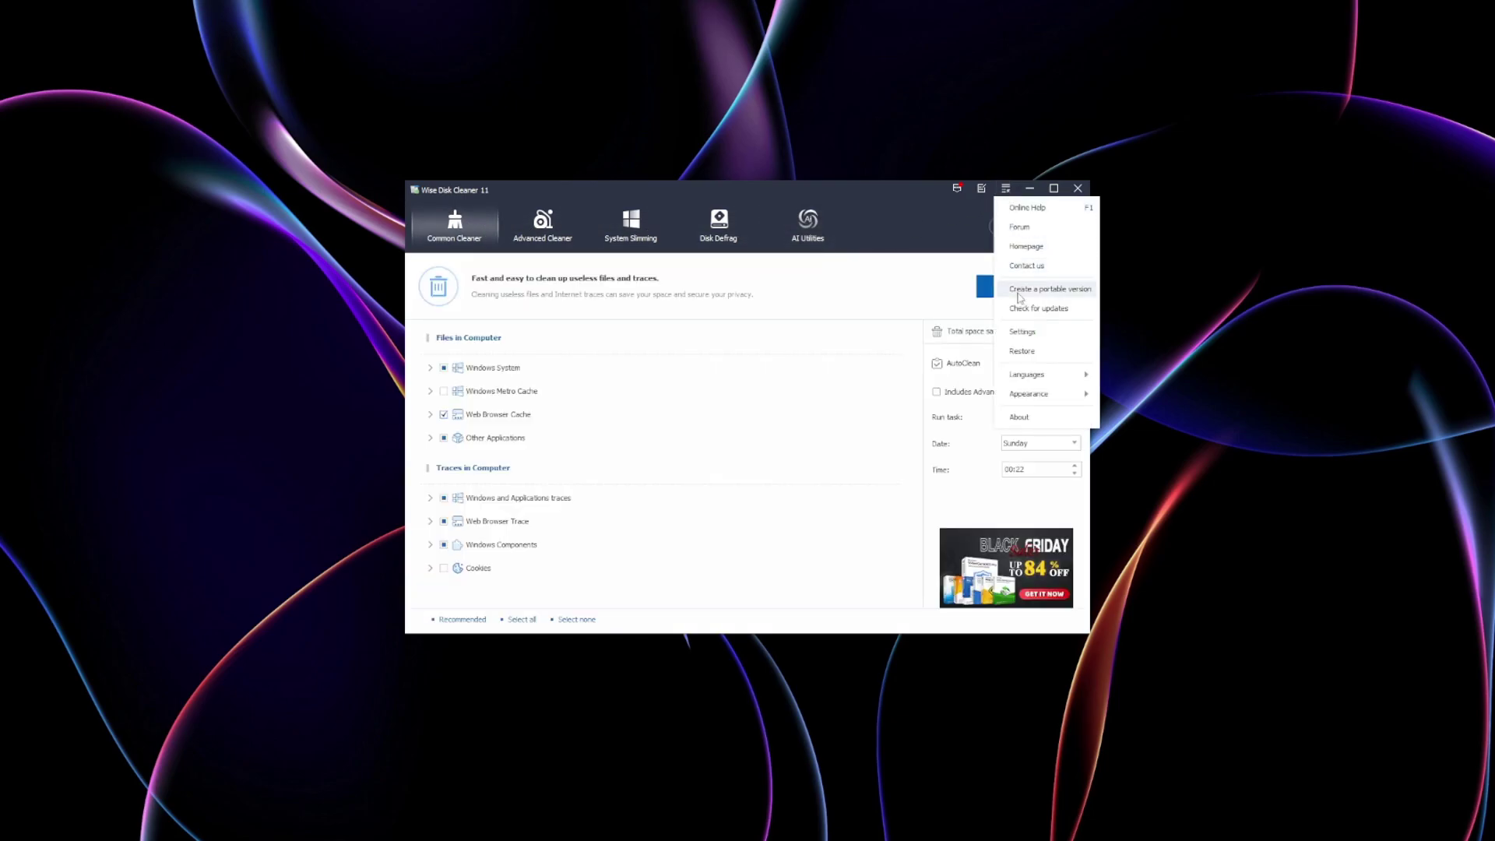
{"action": "left_click", "coordinate": [1022, 333]}
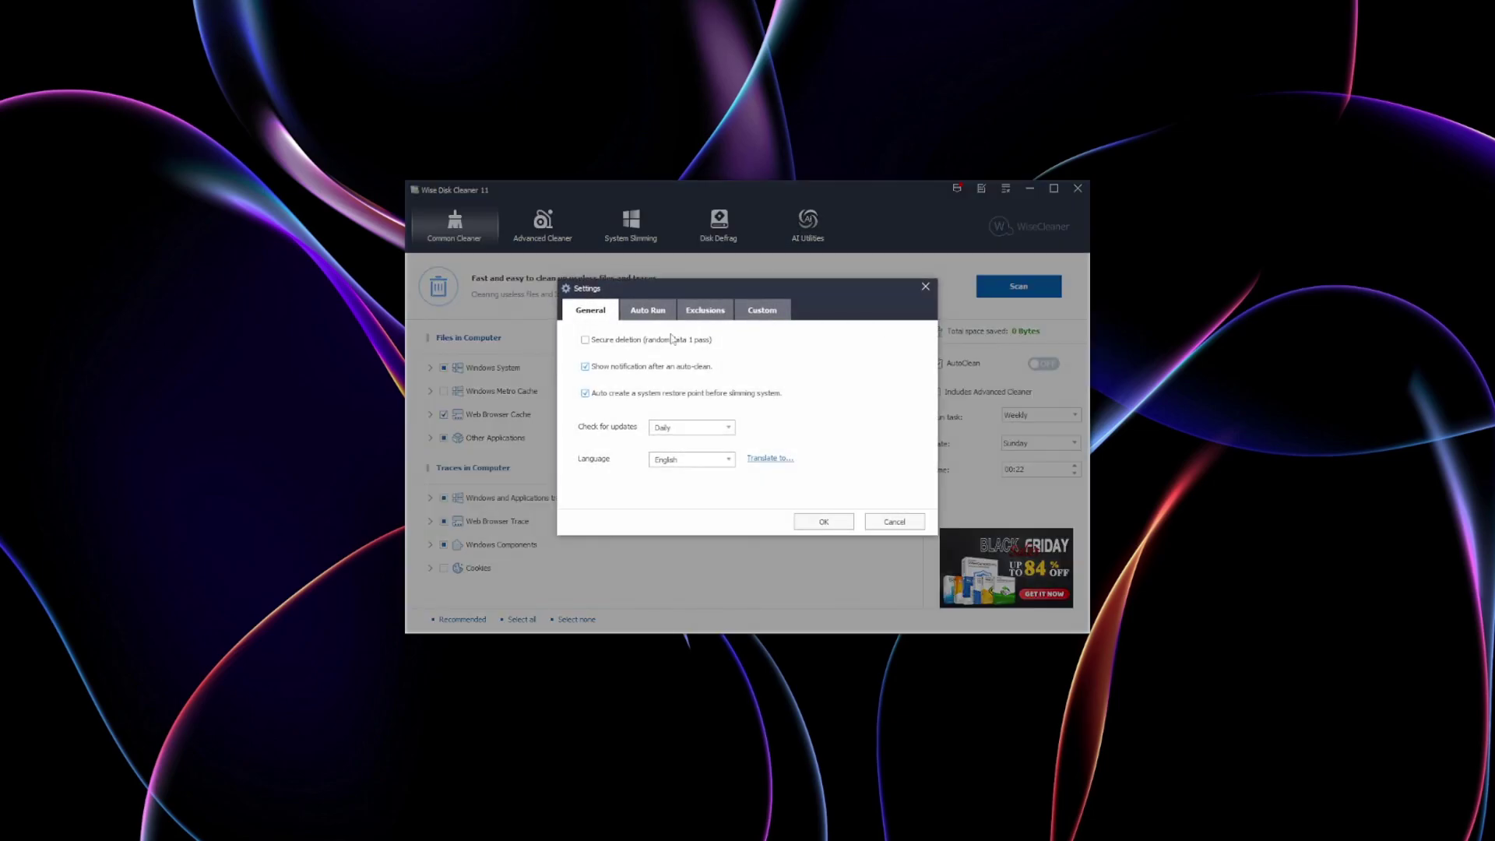
{"action": "left_click", "coordinate": [727, 429]}
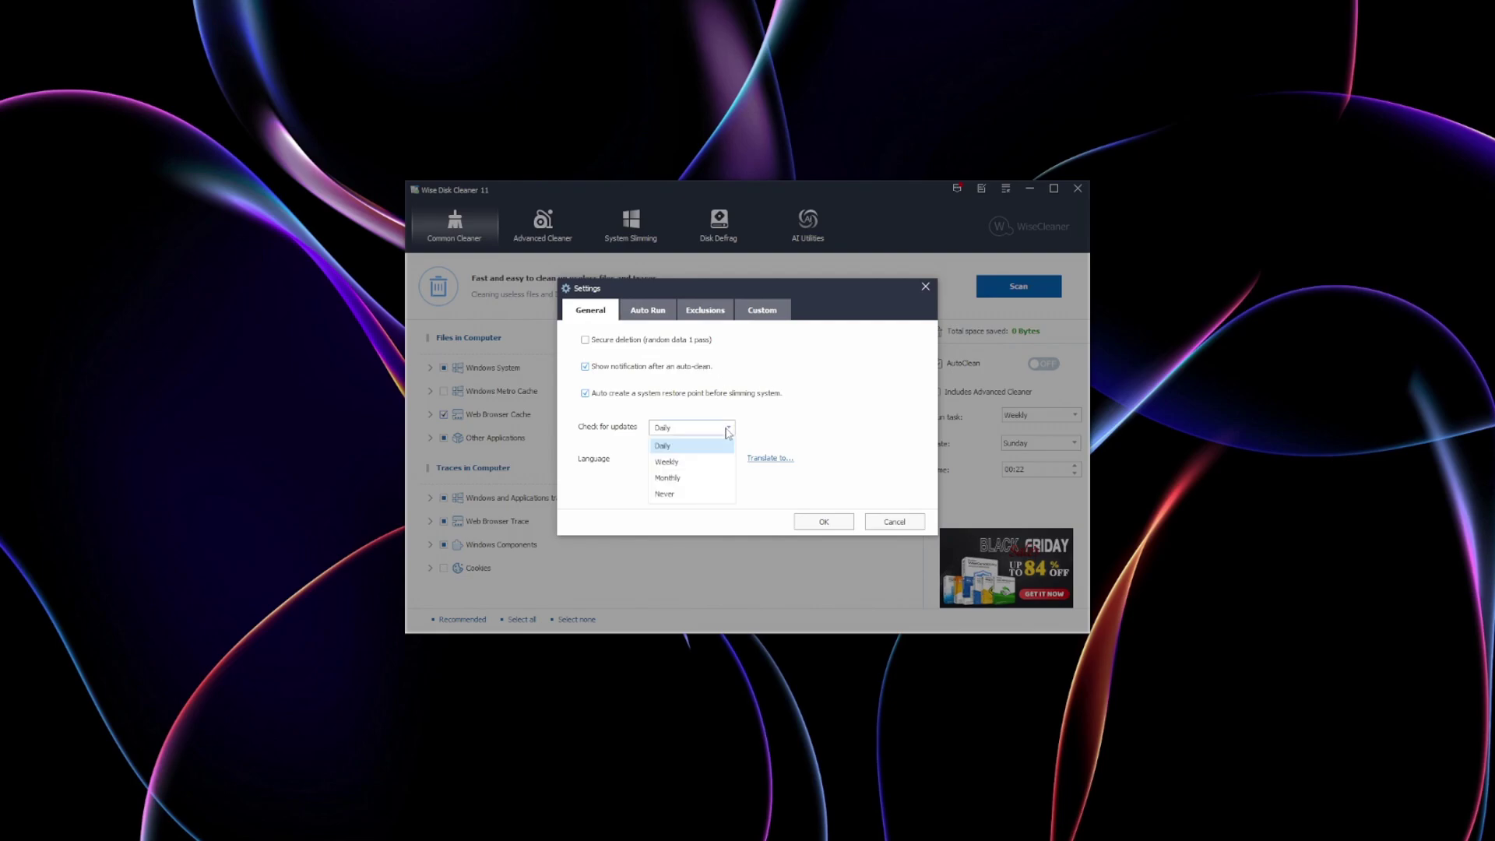
{"action": "left_click", "coordinate": [727, 429]}
{"action": "left_click", "coordinate": [652, 316]}
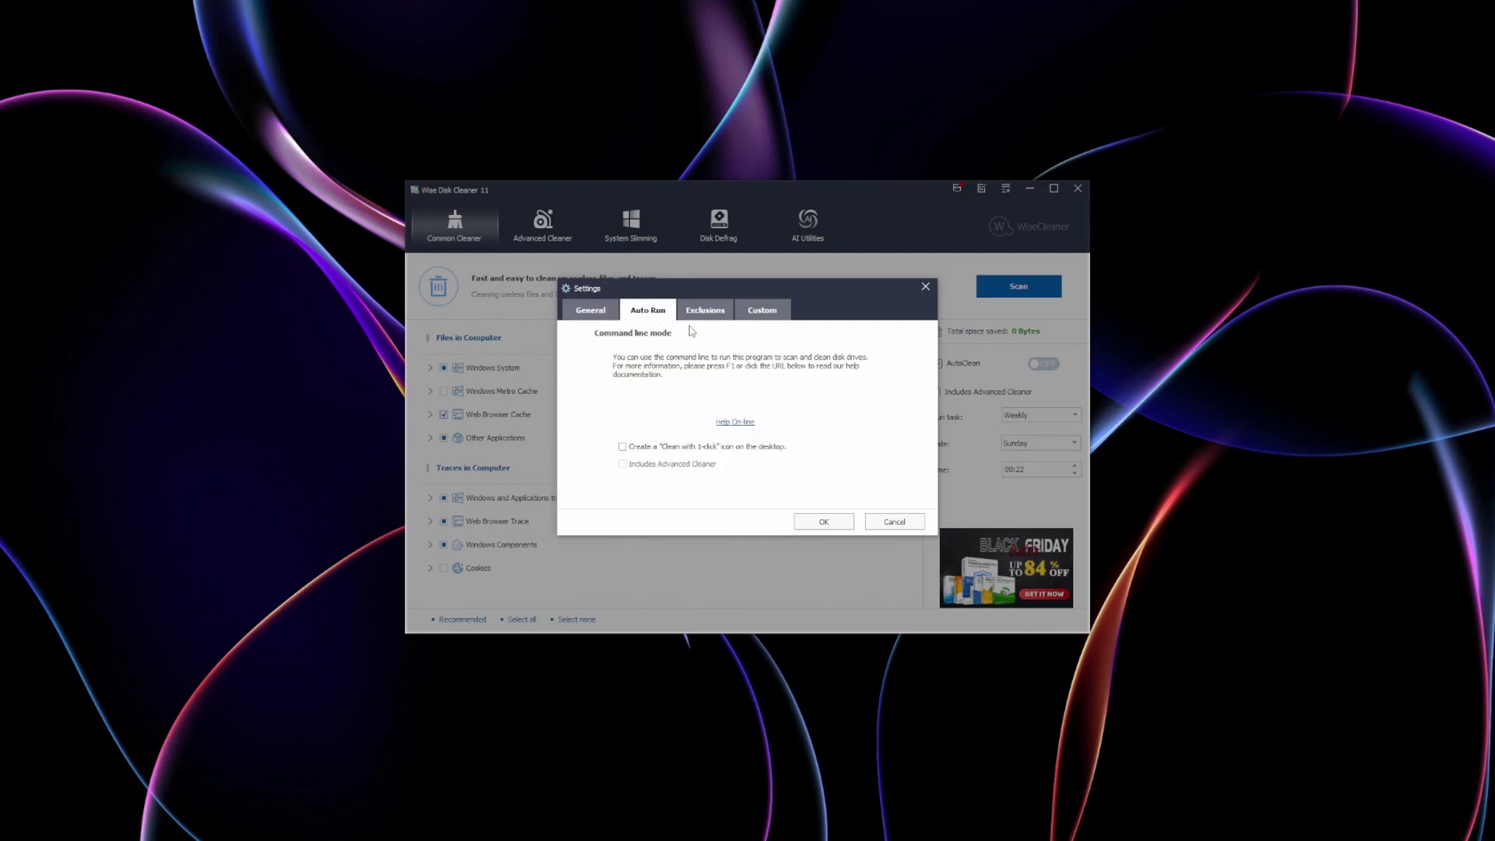
{"action": "left_click", "coordinate": [718, 316]}
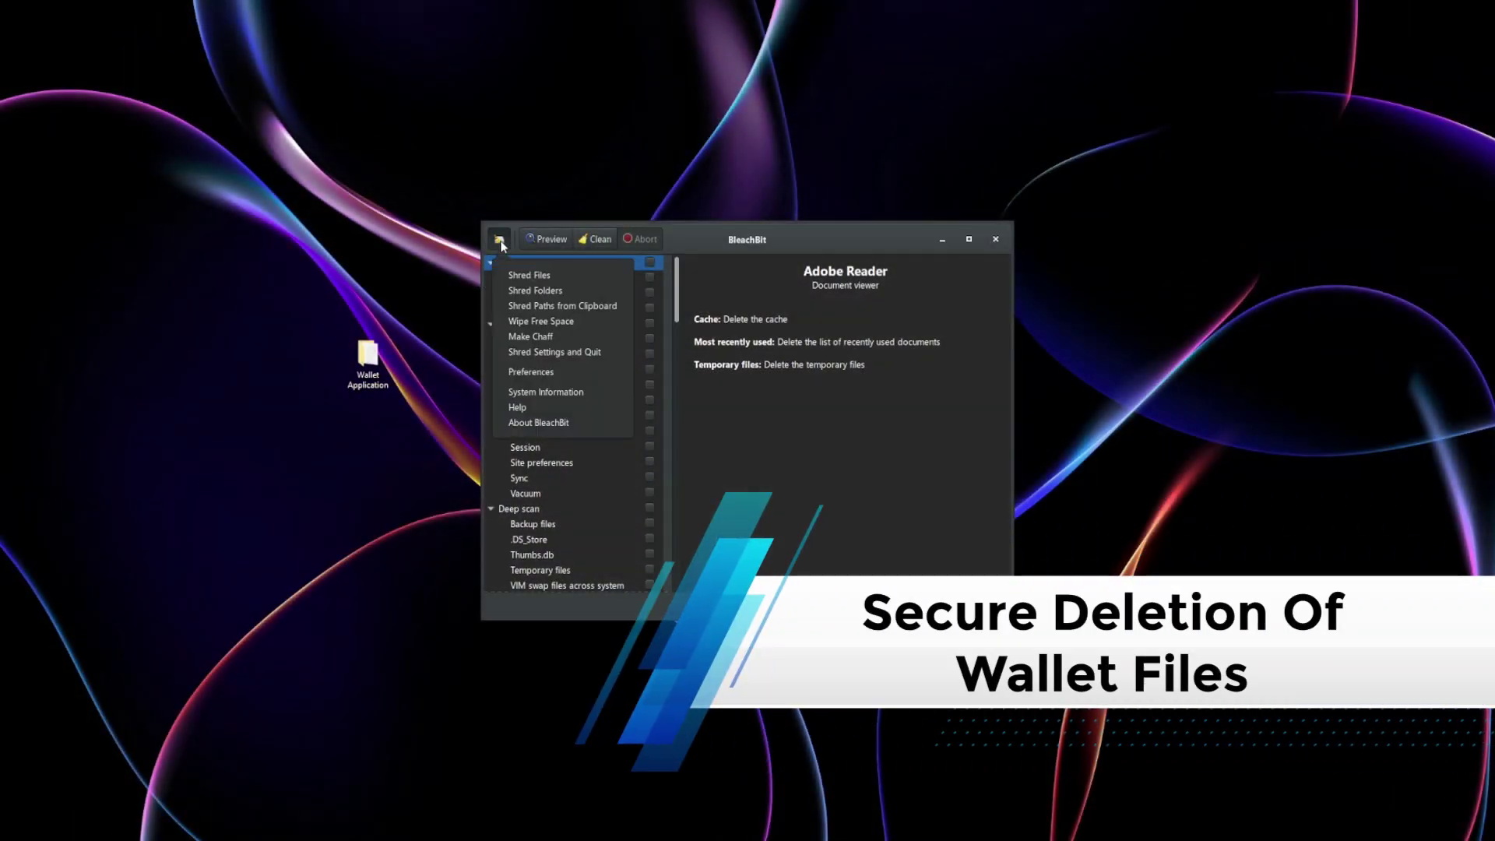
- In BleachBit's Shred Files dialog, locate example_wallet.dat and preview its contents in Notepad
{"action": "left_click", "coordinate": [536, 277]}
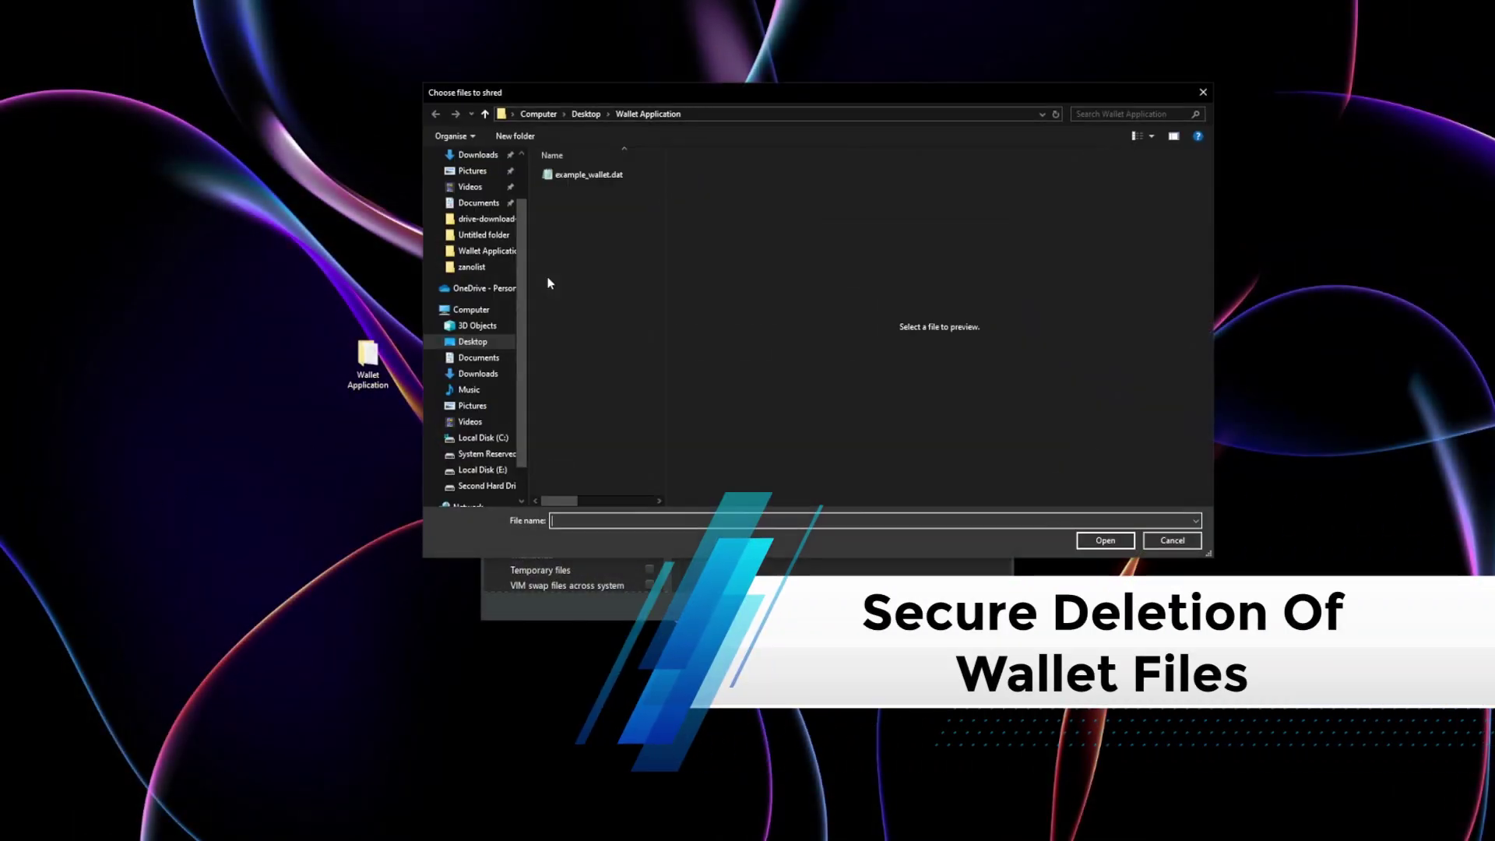
{"action": "left_click", "coordinate": [634, 179]}
{"action": "right_click", "coordinate": [634, 176]}
{"action": "left_click", "coordinate": [659, 216]}
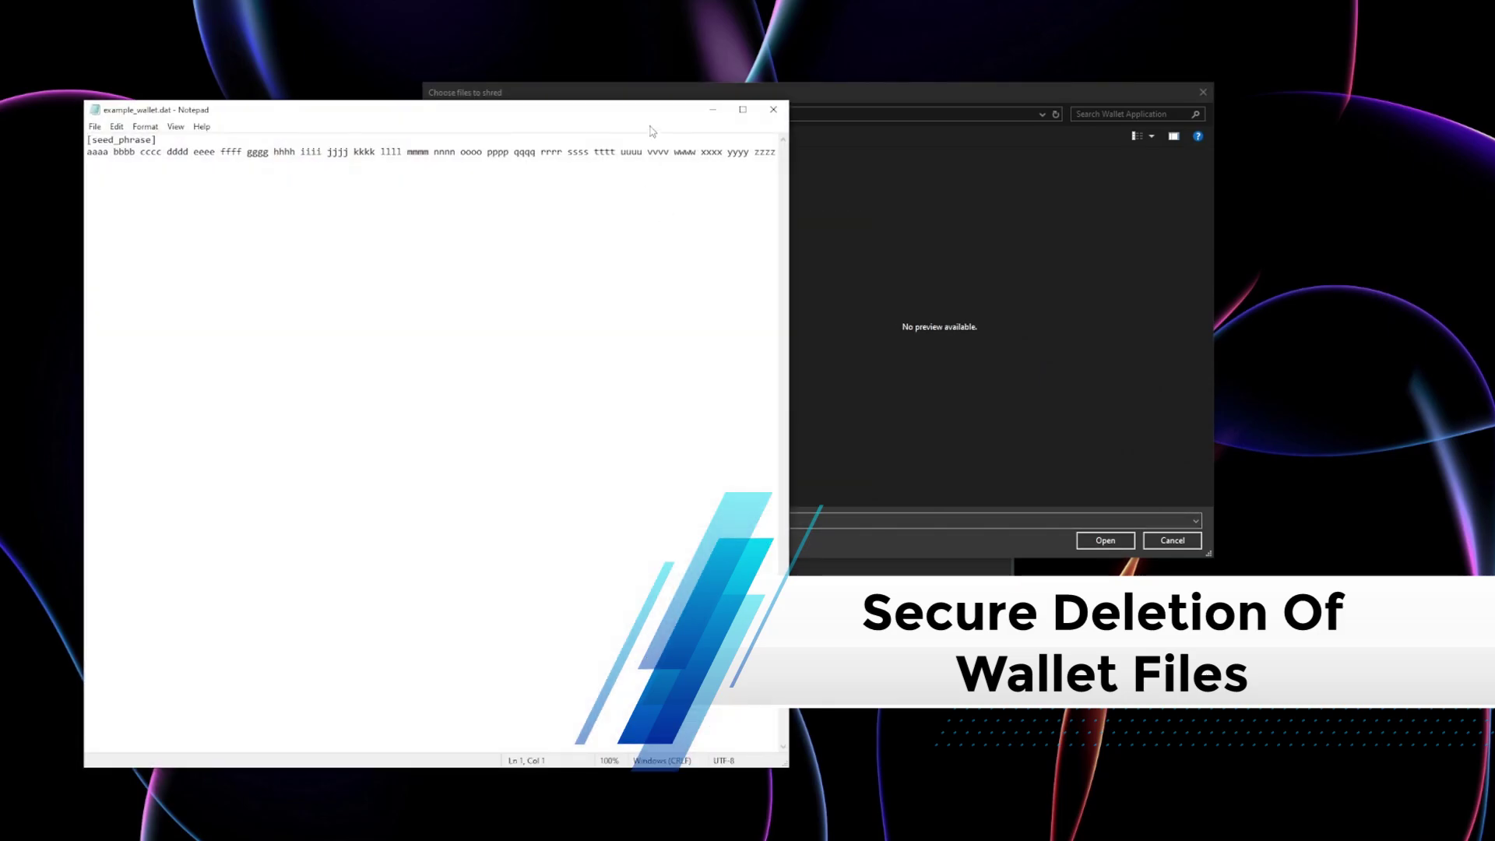
{"action": "left_click", "coordinate": [773, 111]}
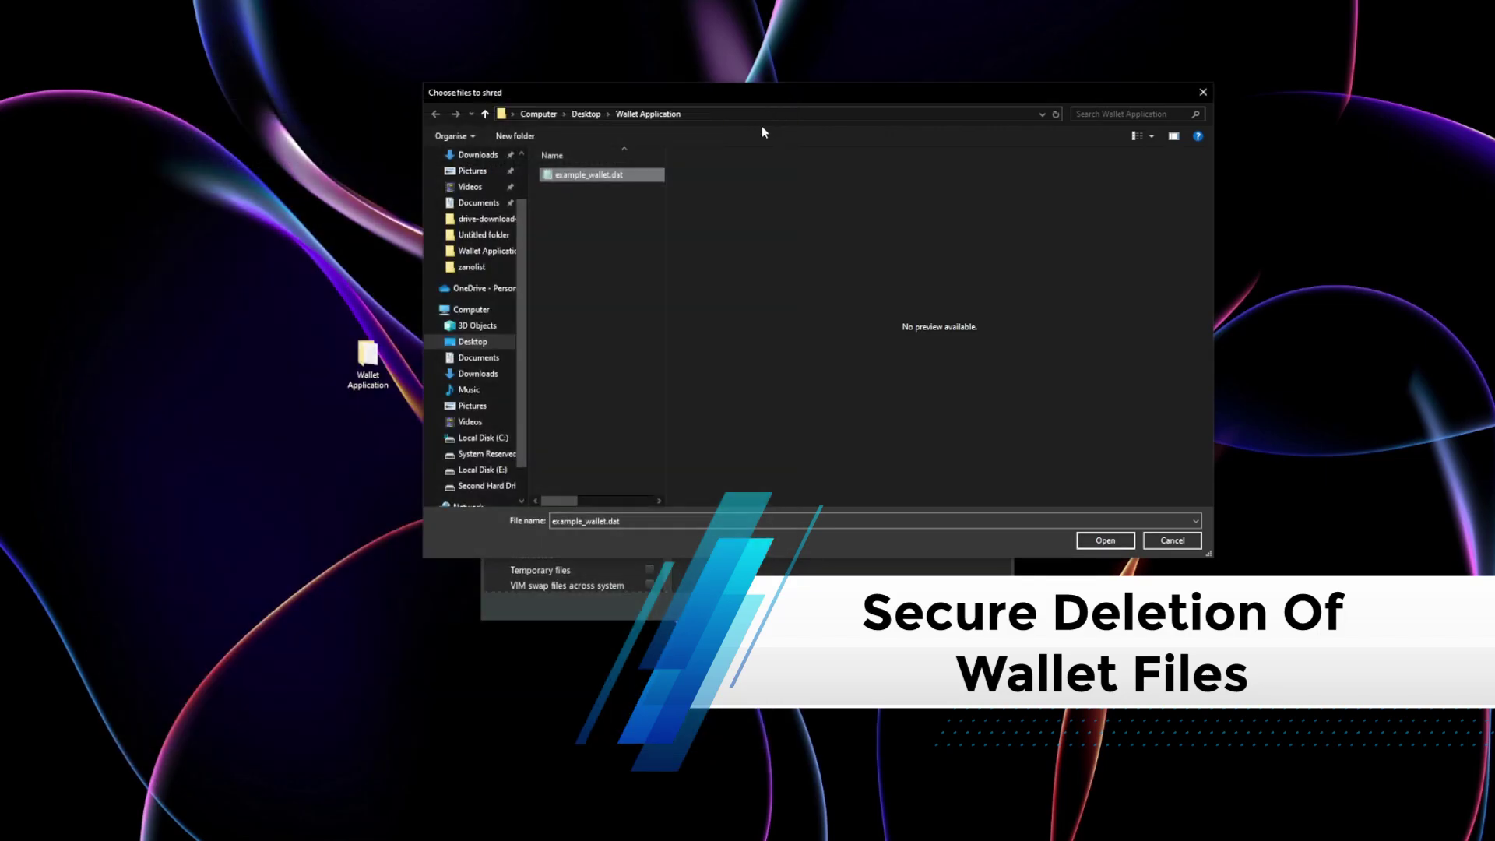
- Shred example_wallet.dat permanently and confirm the Wallet Application folder is now empty
{"action": "double_click", "coordinate": [633, 179]}
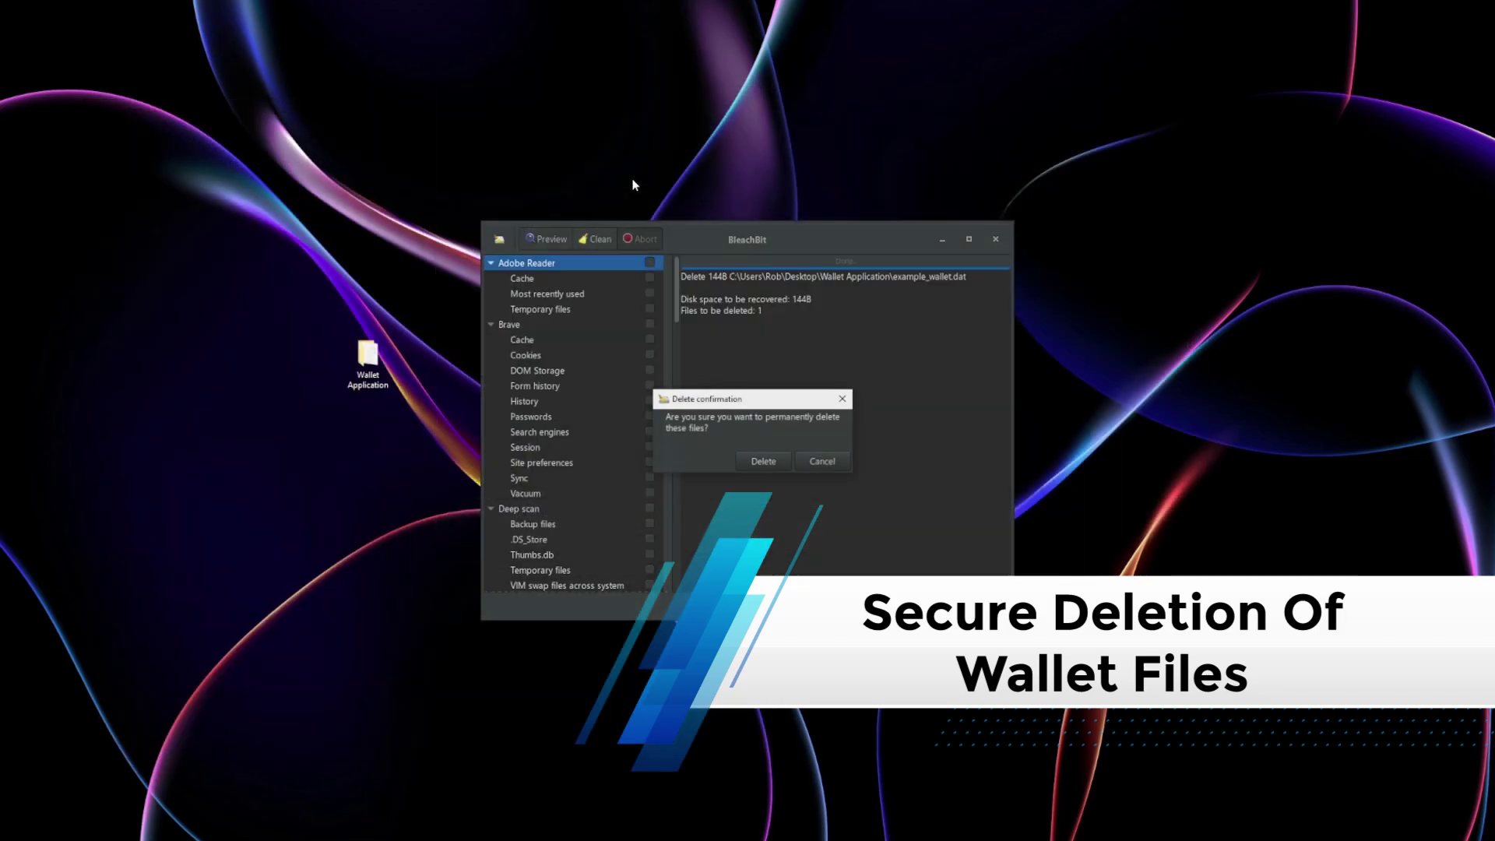
{"action": "left_click", "coordinate": [768, 459]}
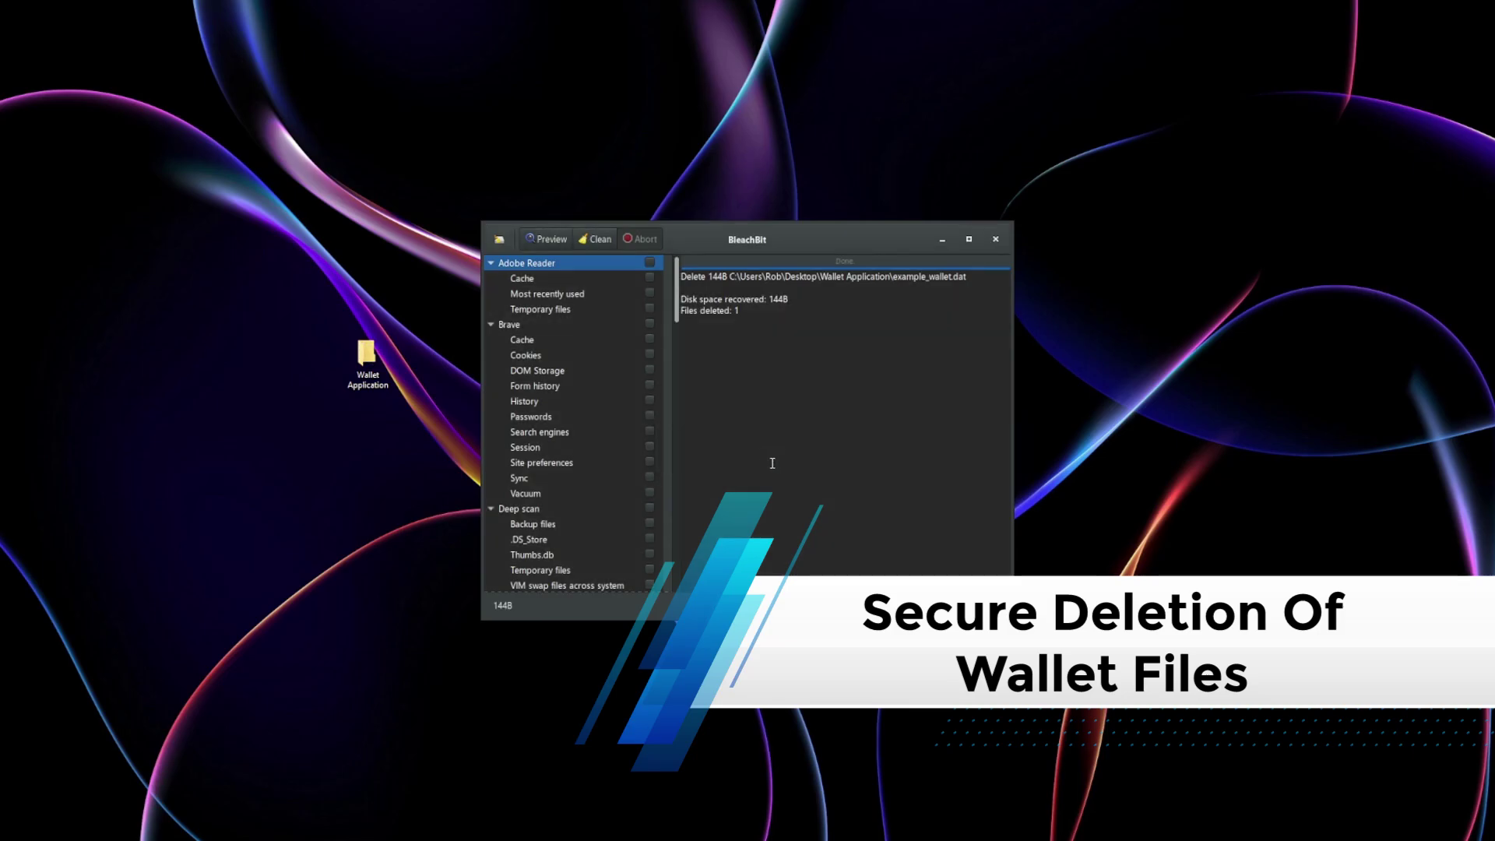
{"action": "double_click", "coordinate": [369, 361]}
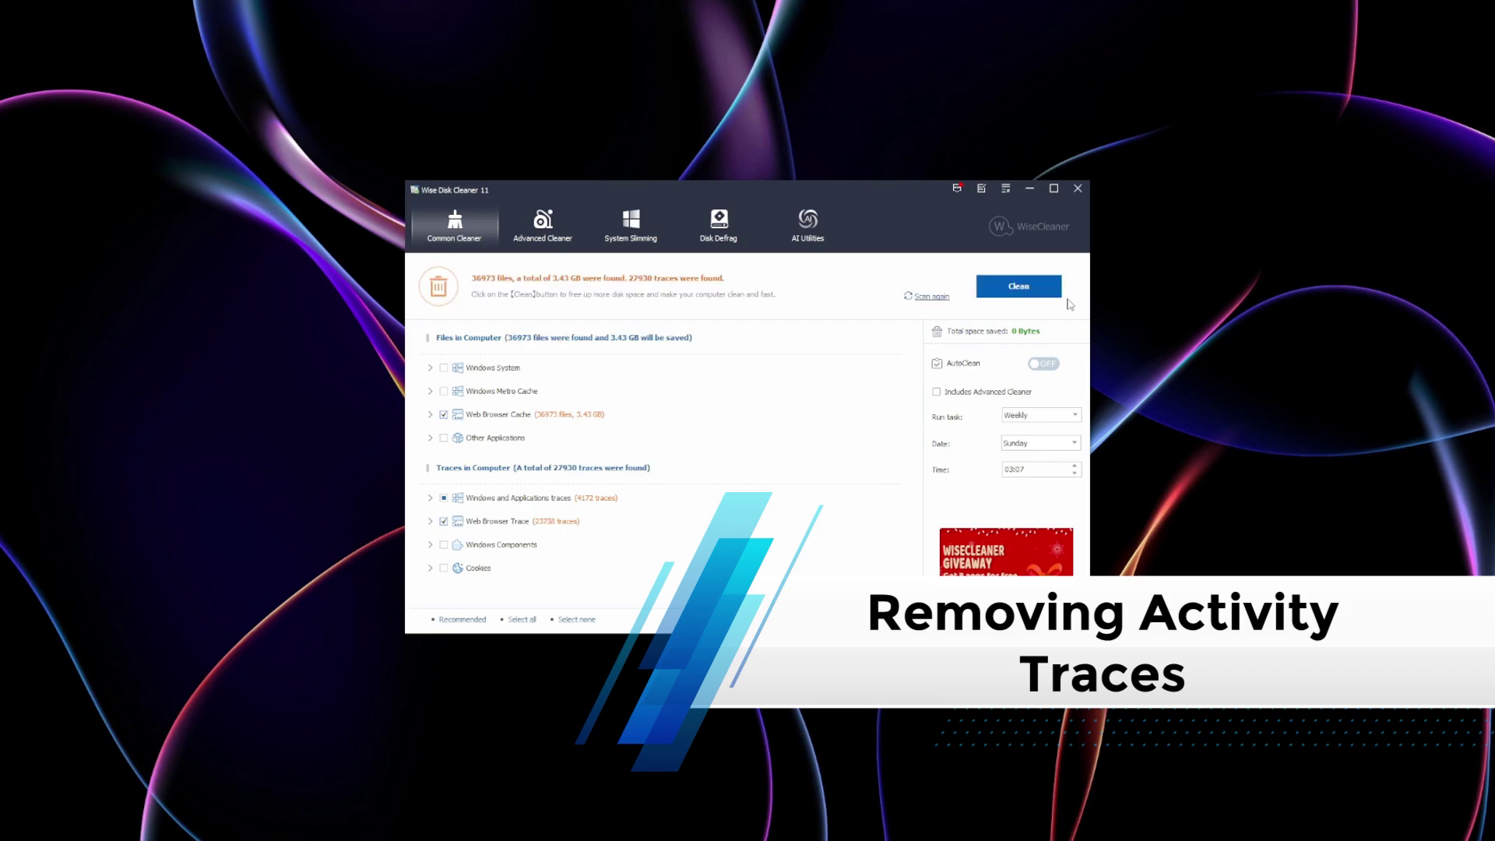
- Expand Web Browser Trace among the 27938 found traces and scroll through its per-browser entries
{"action": "left_click", "coordinate": [430, 521]}
{"action": "scroll", "coordinate": [557, 507], "scroll_direction": "down", "scroll_amount": 6}
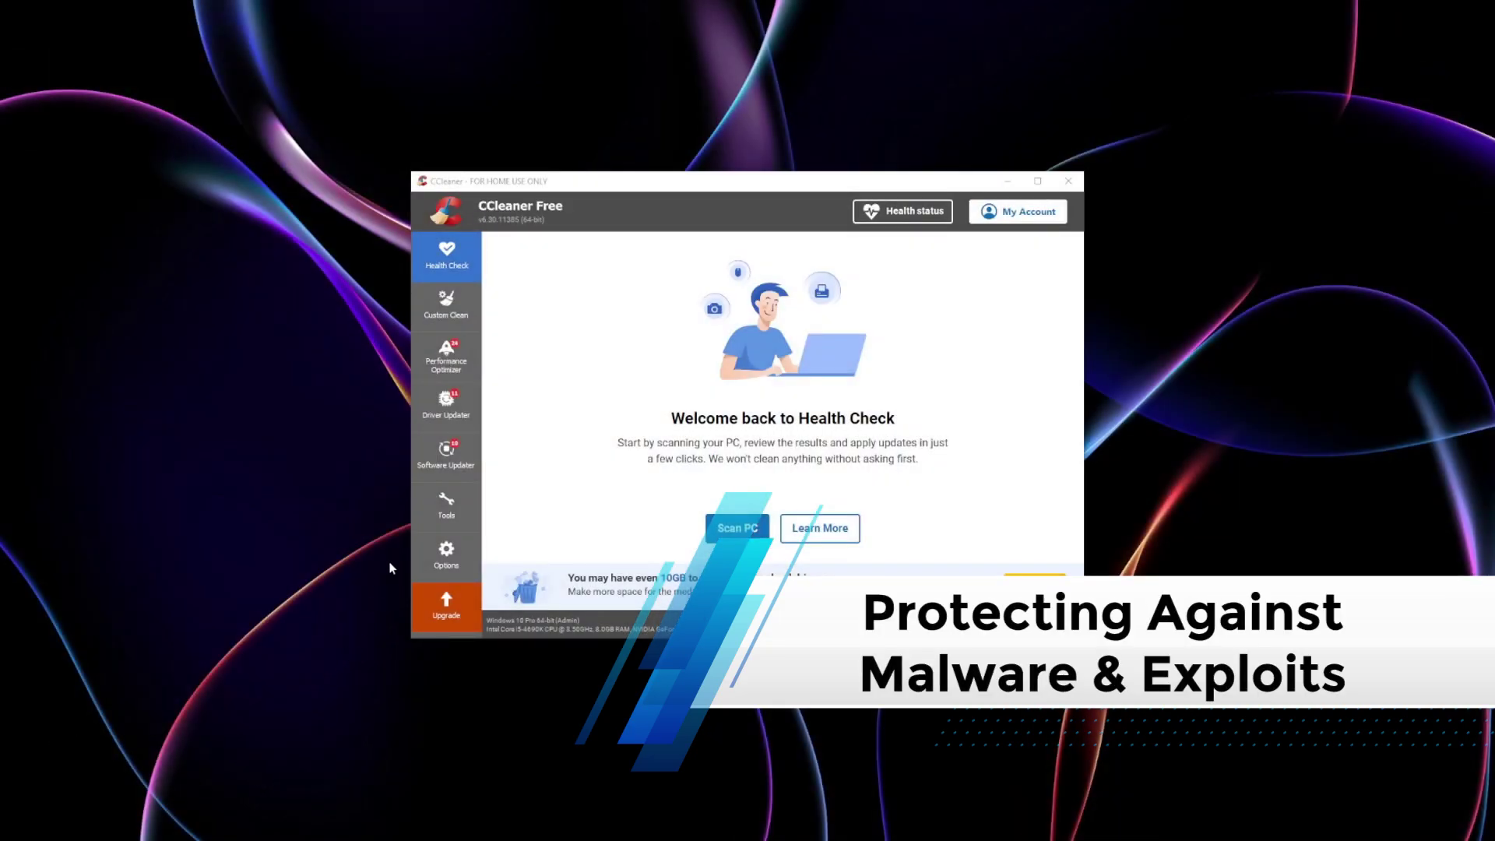
- Tick 'Enable Smart Cleaning' under CCleaner's Options > Smart Cleaning settings
{"action": "left_click", "coordinate": [446, 554]}
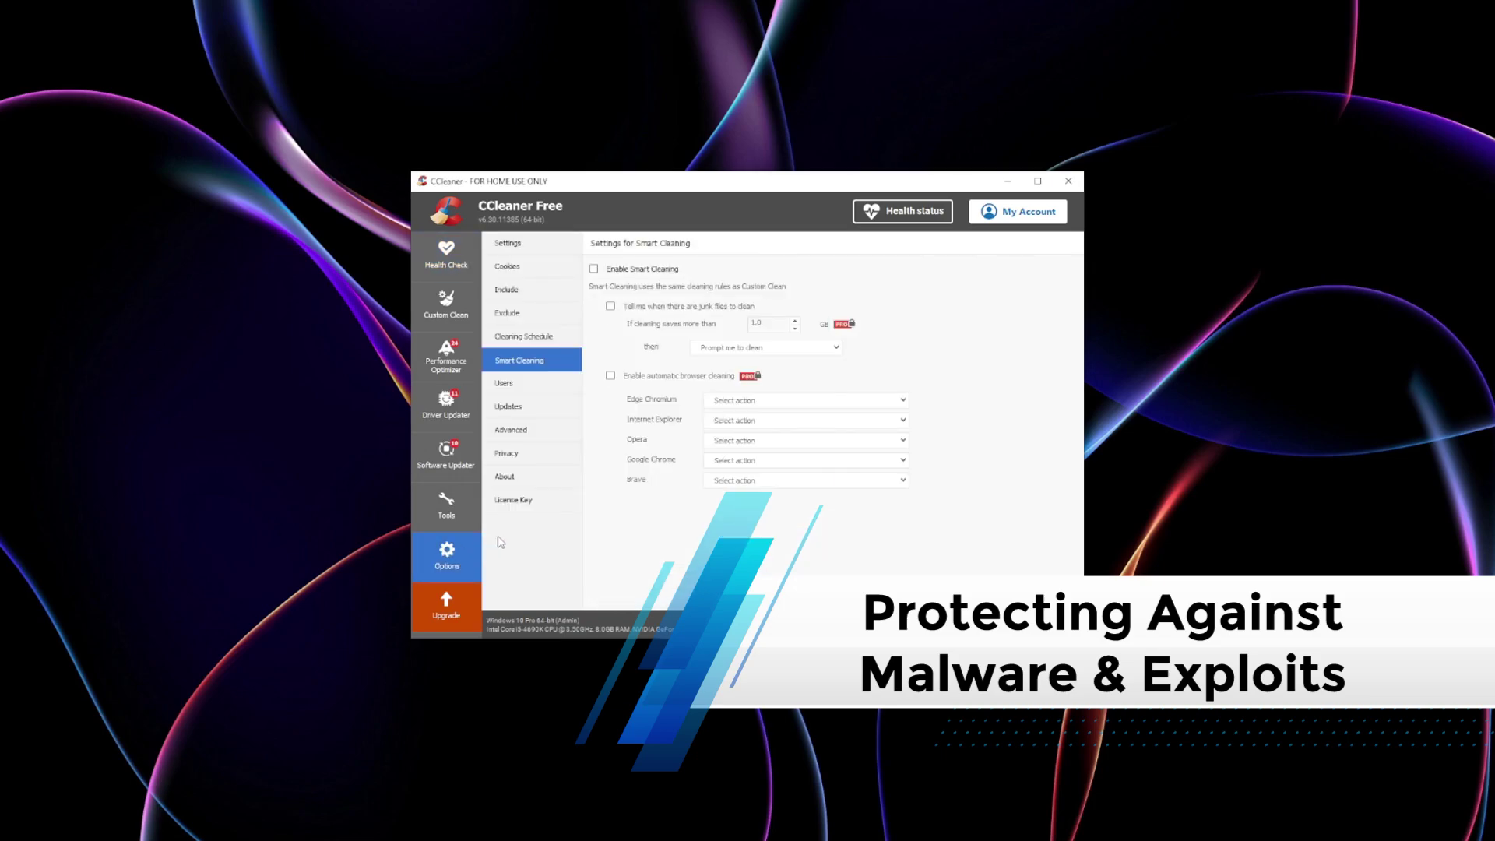
{"action": "left_click", "coordinate": [593, 269]}
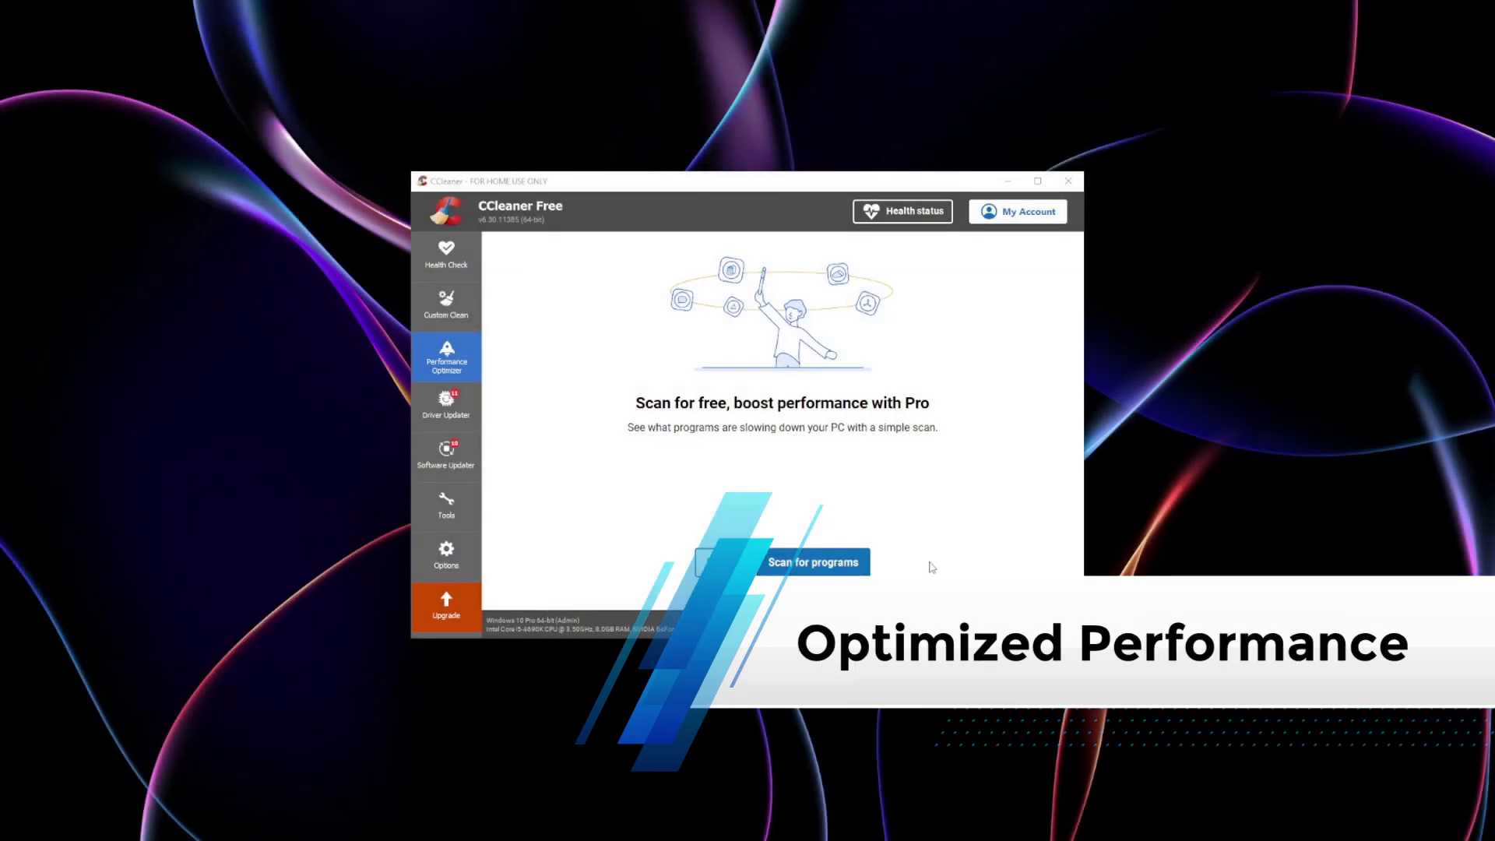
- Run the Performance Optimizer scan, dismiss the how-to guide, and browse the 24 flagged programs
{"action": "left_click", "coordinate": [862, 569]}
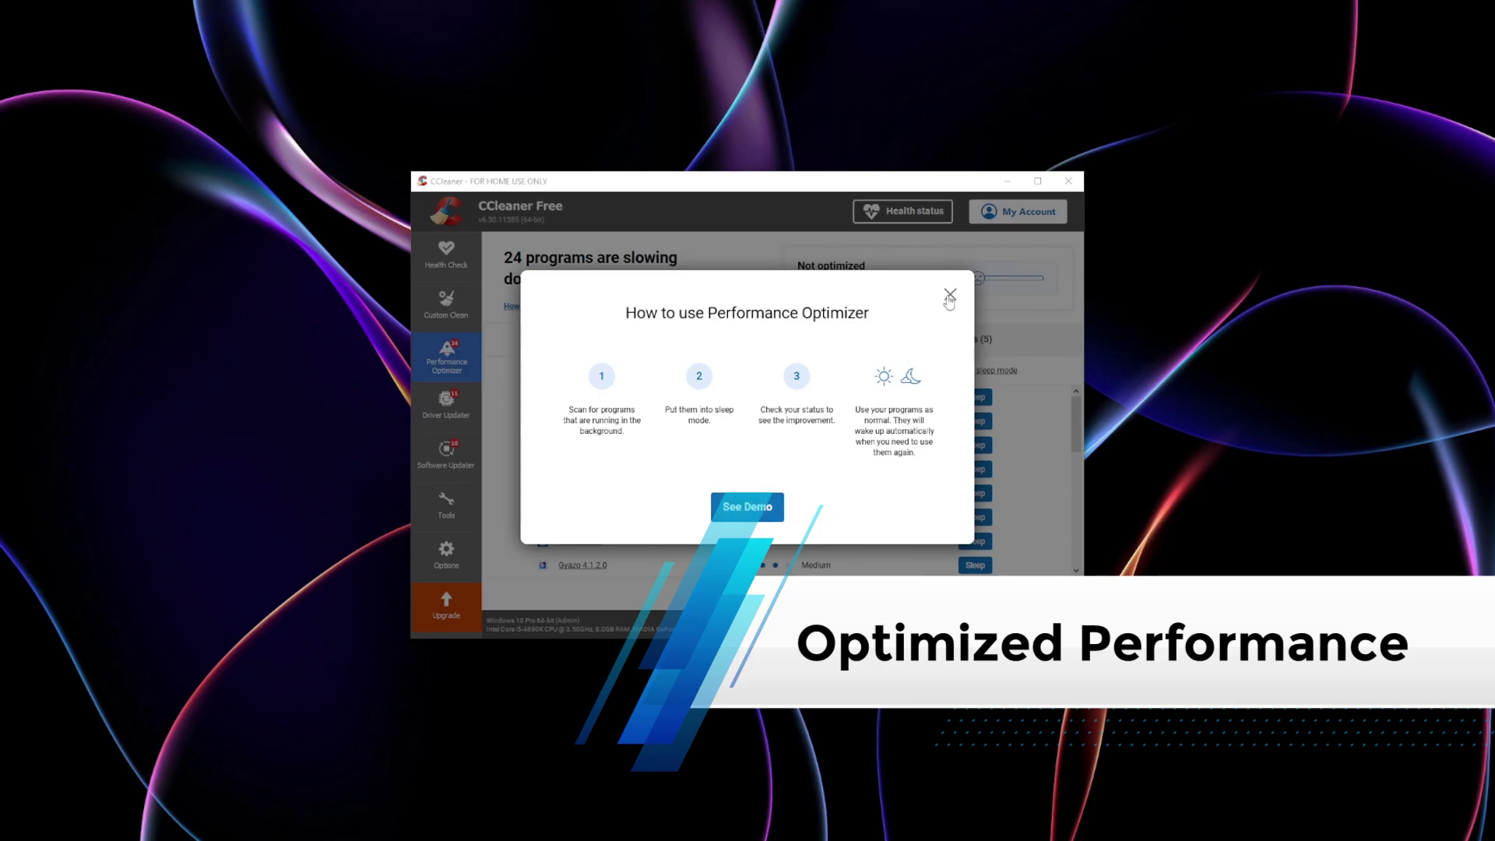
{"action": "left_click", "coordinate": [949, 297]}
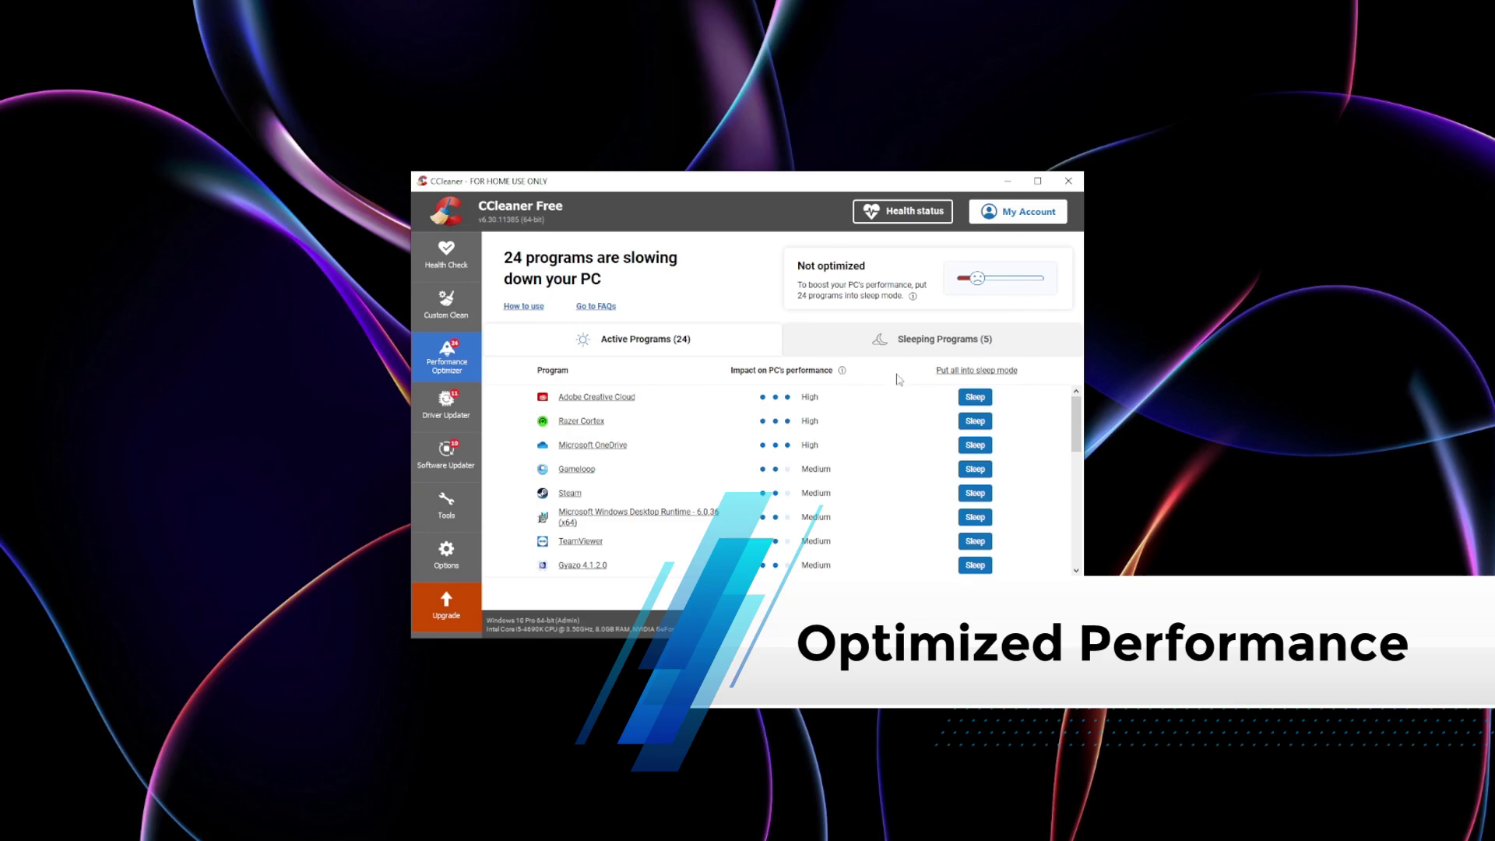
{"action": "left_click_drag", "start_coordinate": [1077, 412], "coordinate": [1081, 430]}
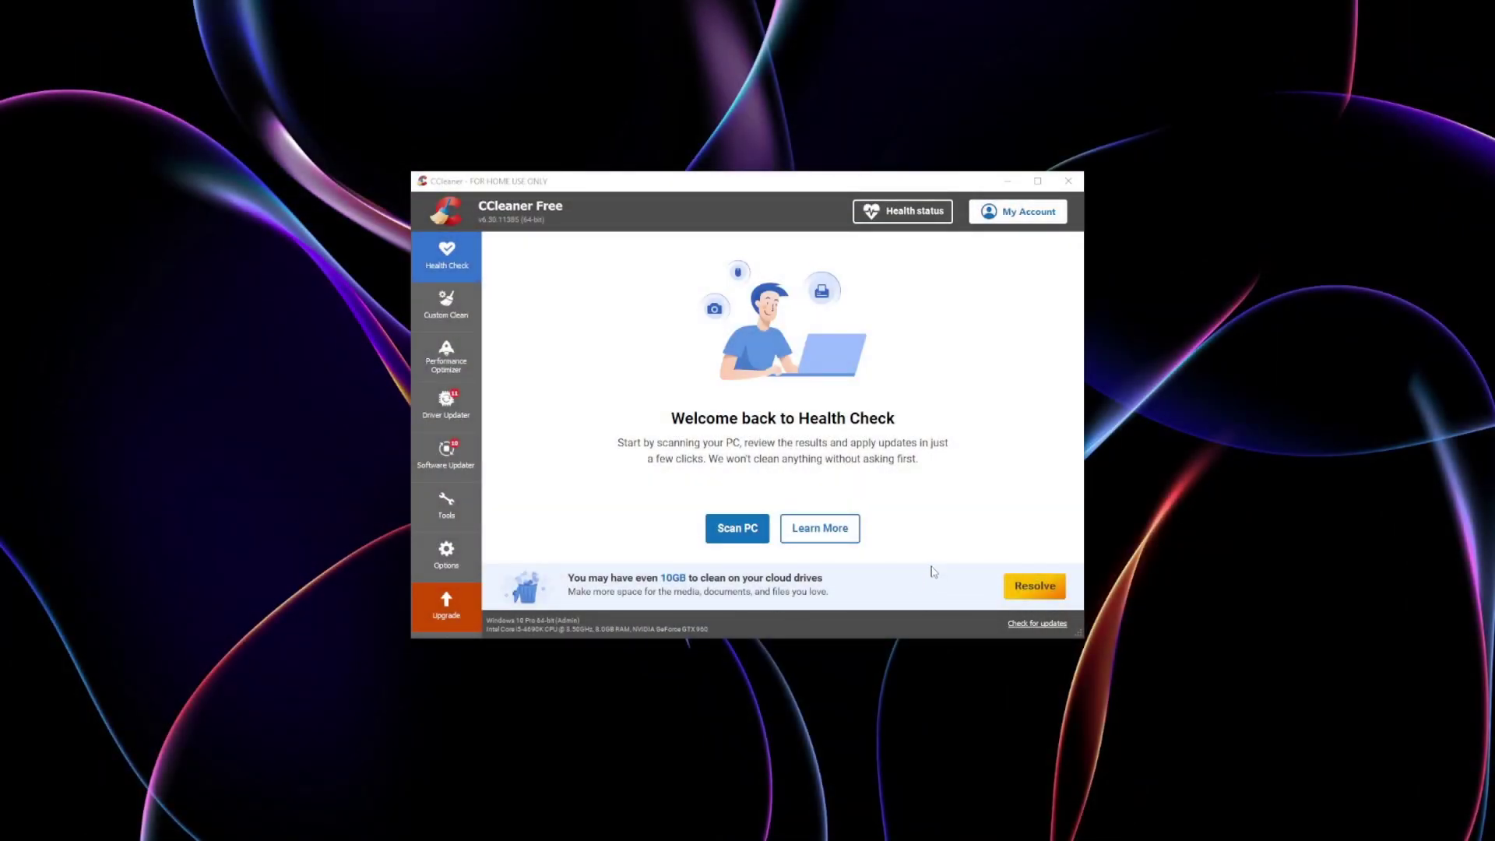
- Start the Health Check scan with 'Scan PC'
{"action": "left_click", "coordinate": [737, 529]}
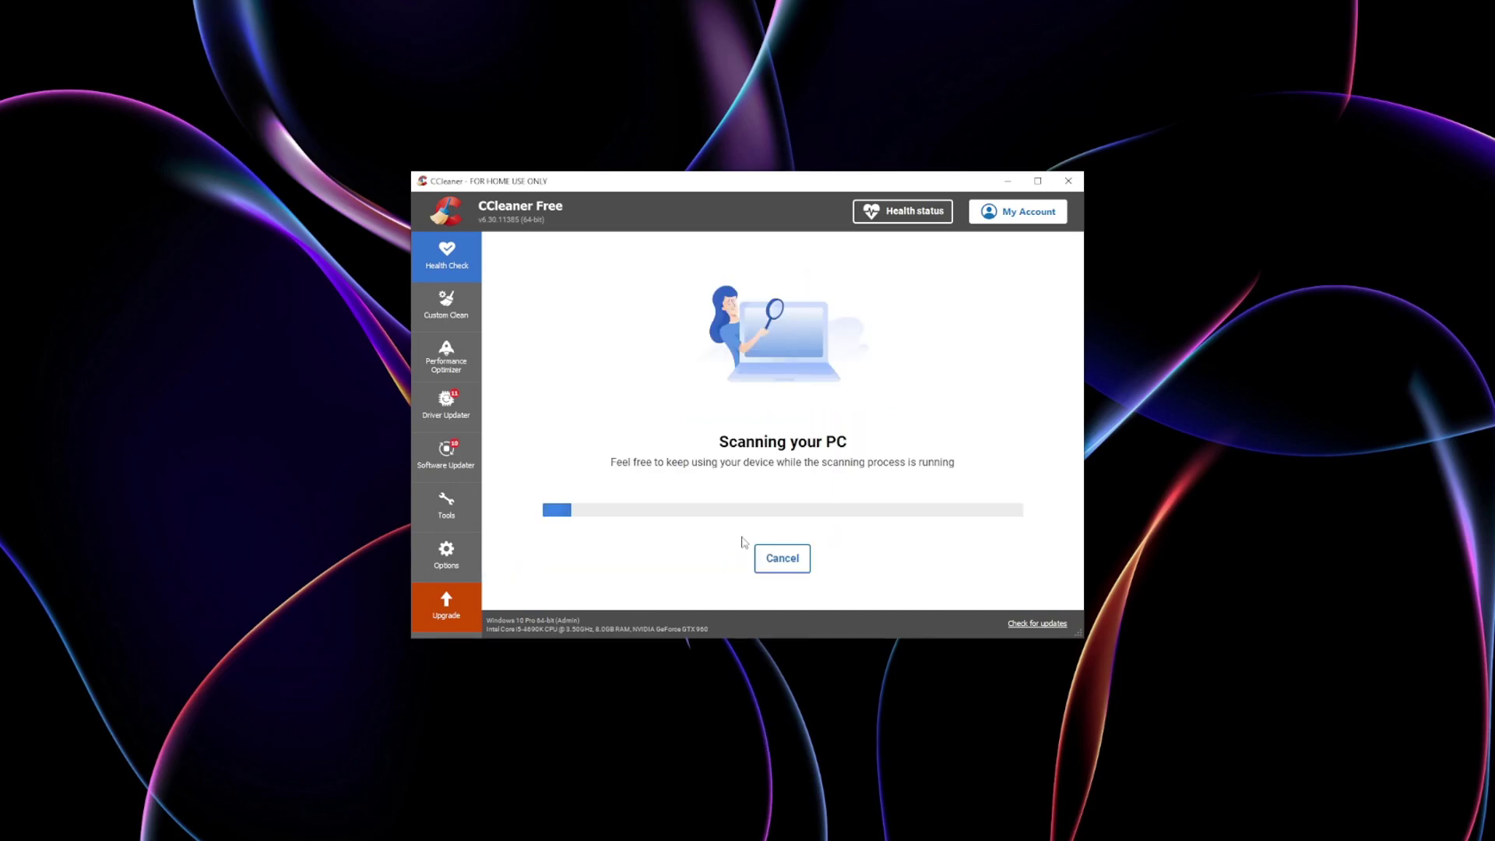